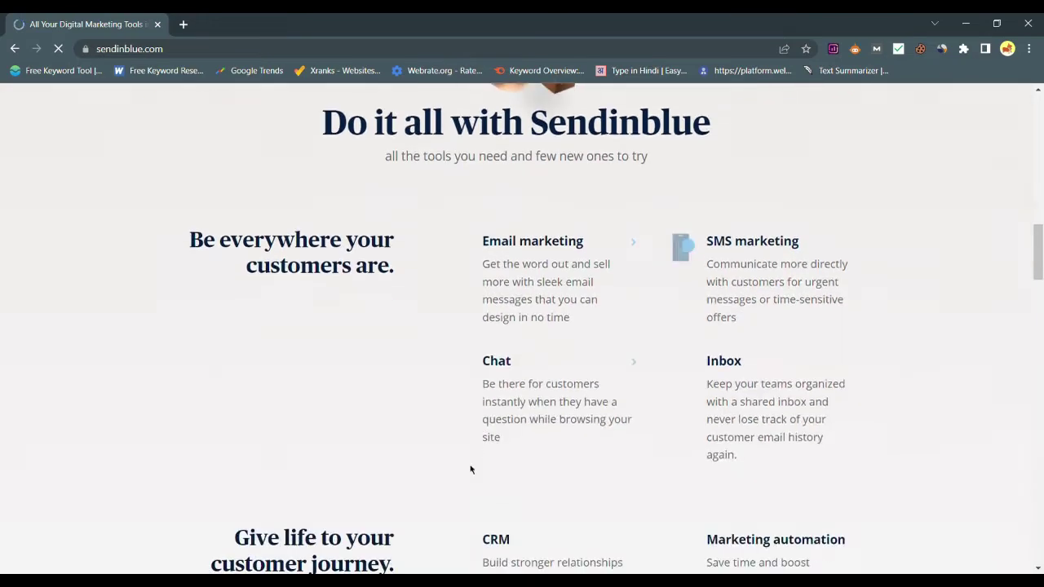
scroll(470, 469, down, 4)
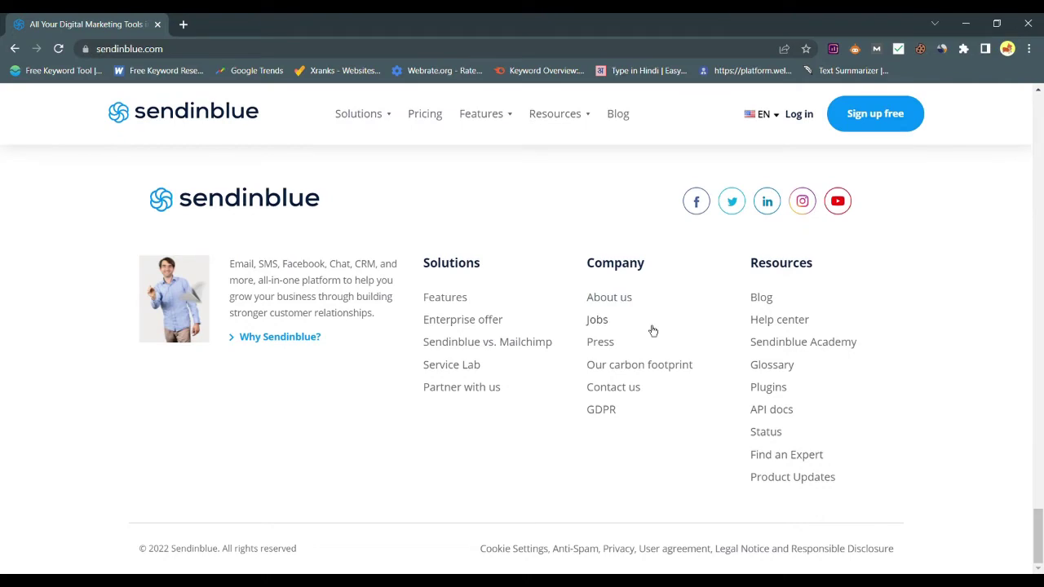
Go to the partner programs page and join the Blogger program to reach the affiliate signup.
click(490, 397)
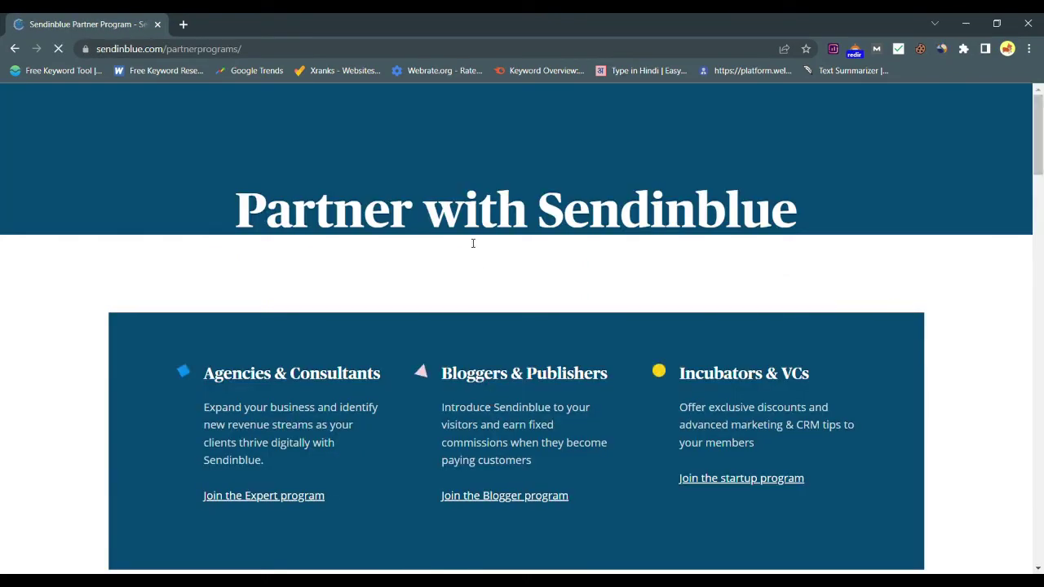
scroll(469, 241, down, 2)
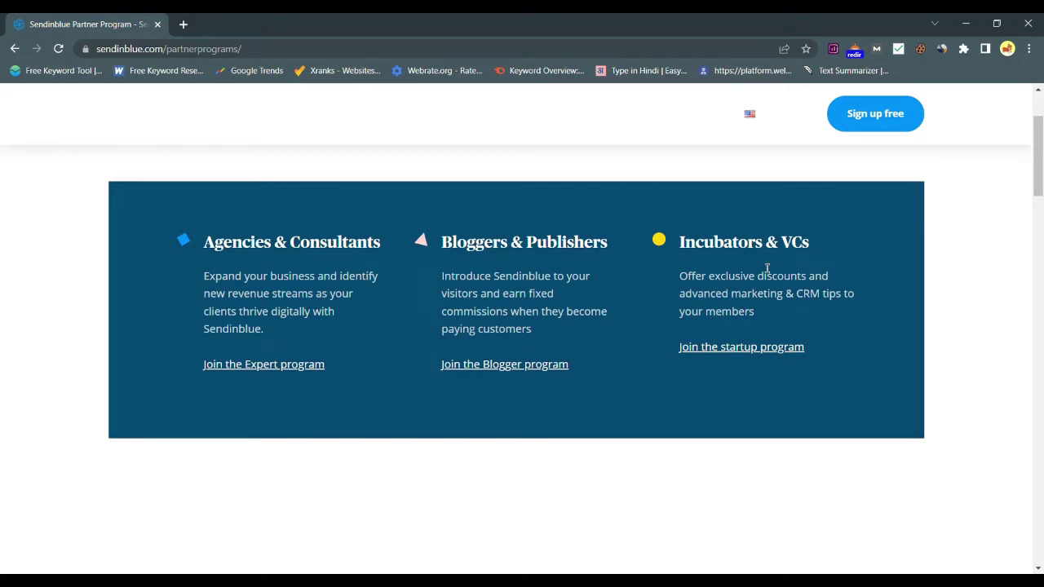
scroll(708, 352, down, 1)
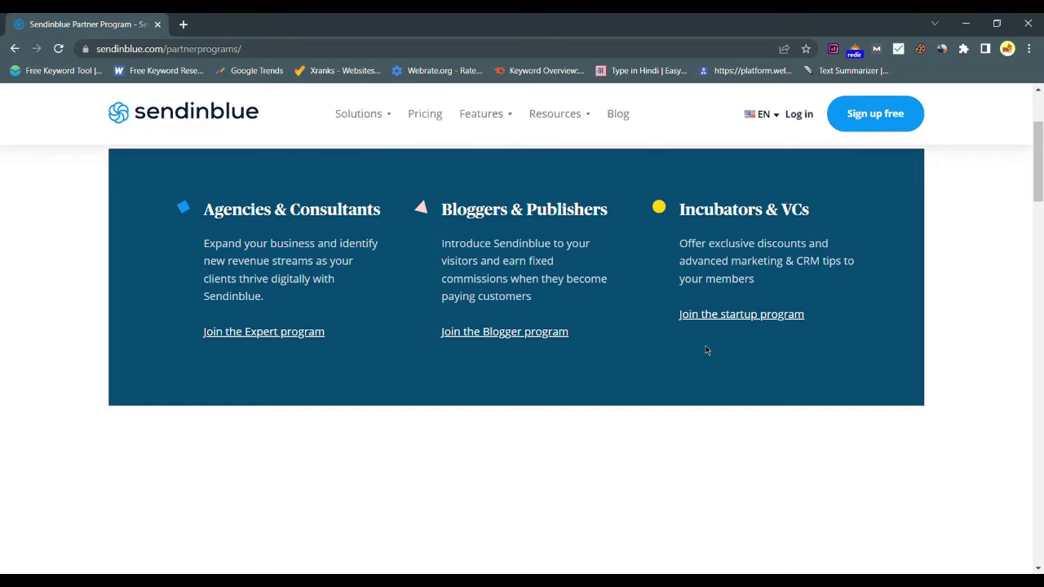
click(558, 335)
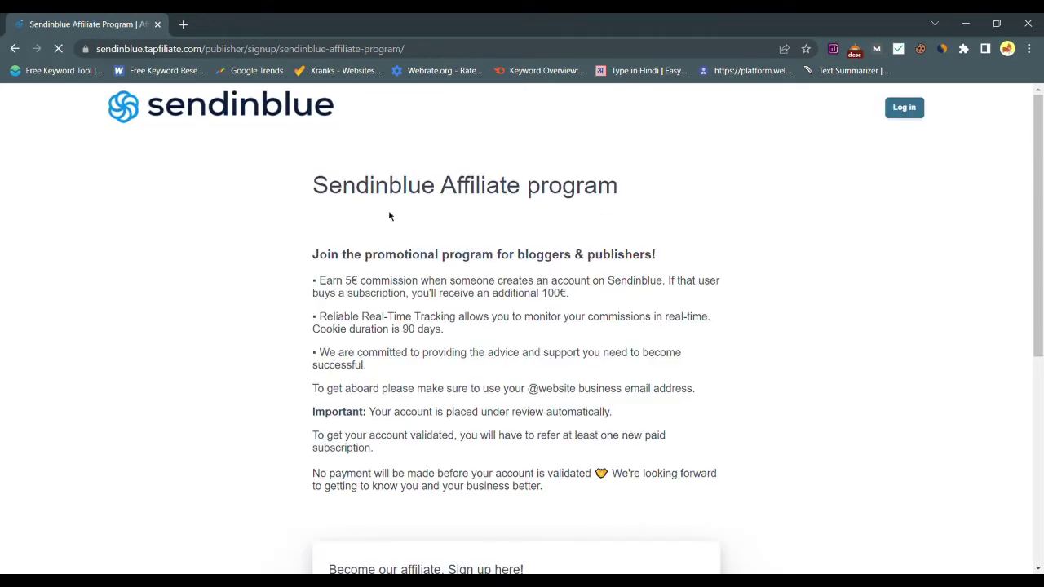
Read the affiliate commission terms and start a Google search for the € sign.
scroll(726, 205, down, 5)
scroll(741, 307, up, 5)
scroll(453, 365, down, 1)
double_click(353, 264)
right_click(353, 264)
click(408, 320)
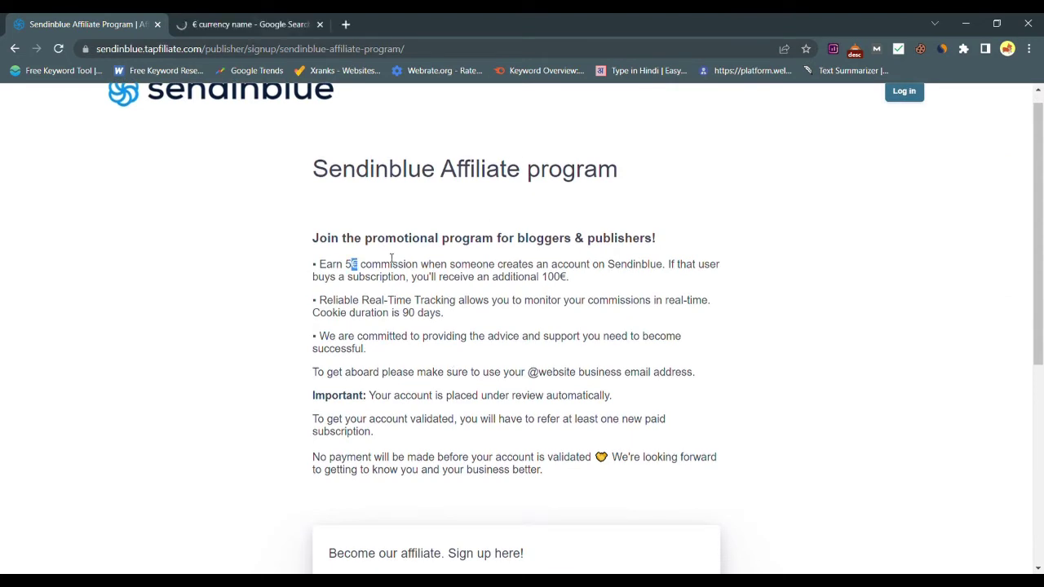
click(322, 253)
scroll(675, 388, down, 1)
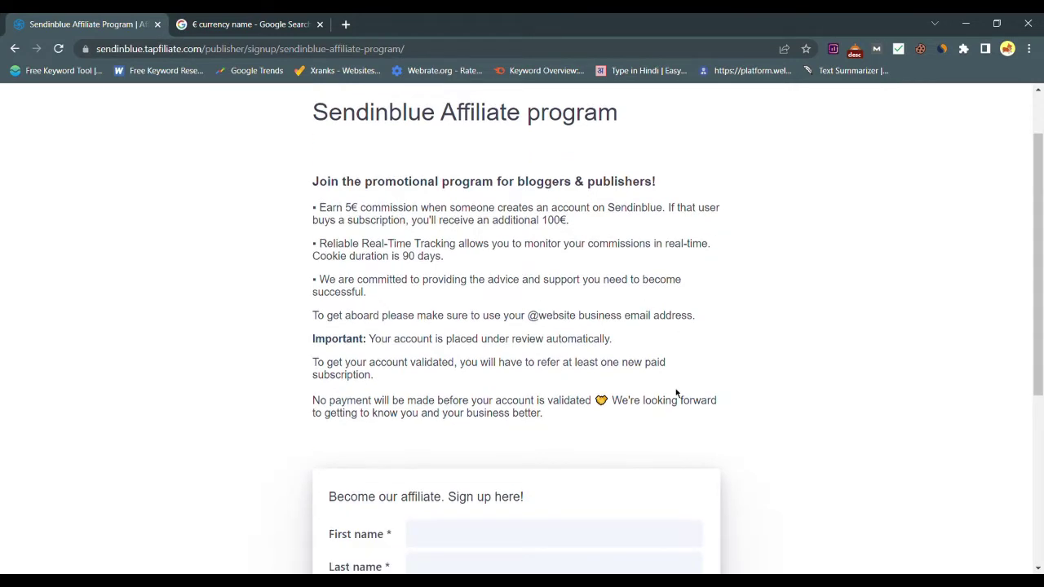
scroll(748, 336, up, 1)
Change the Google query to '€ to $' to see 1 euro = 0.98 dollars, then return to Sendinblue.
click(244, 23)
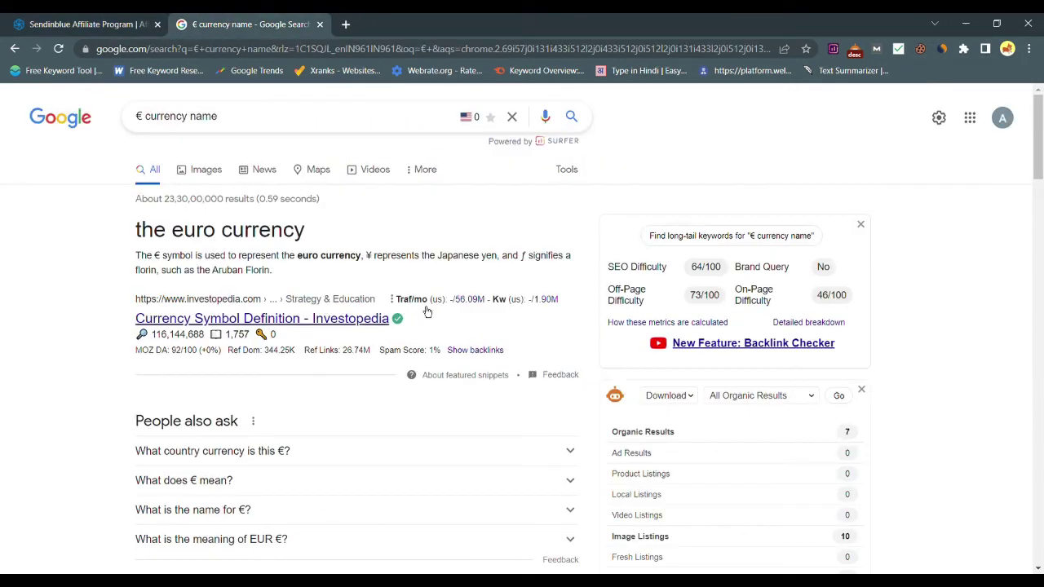
double_click(353, 133)
key(BackSpace)
key(BackSpace)
key(BackSpace)
key(BackSpace)
key(BackSpace)
key(BackSpace)
key(BackSpace)
key(BackSpace)
key(BackSpace)
key(BackSpace)
text(to)
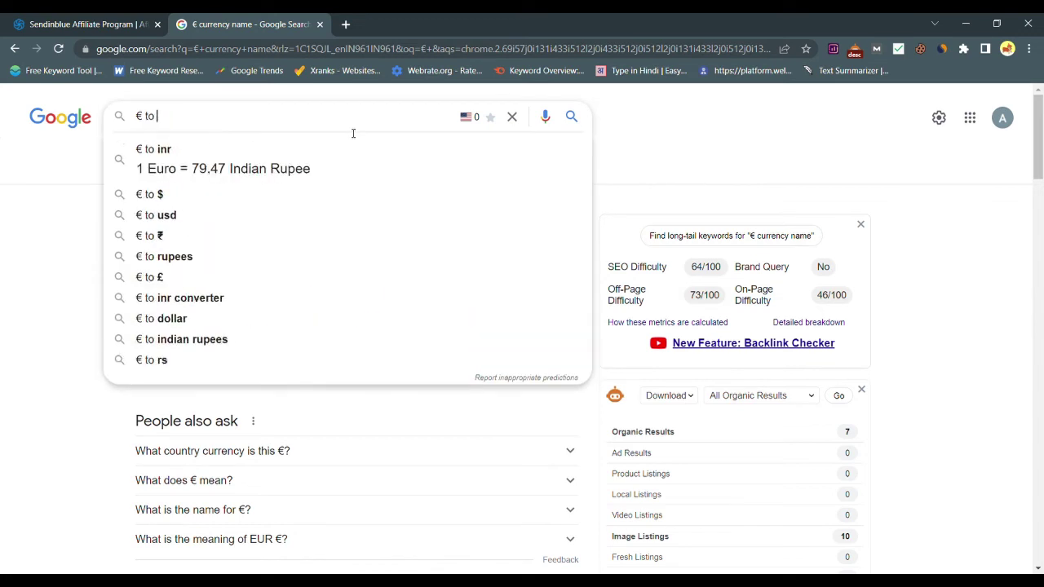
click(324, 201)
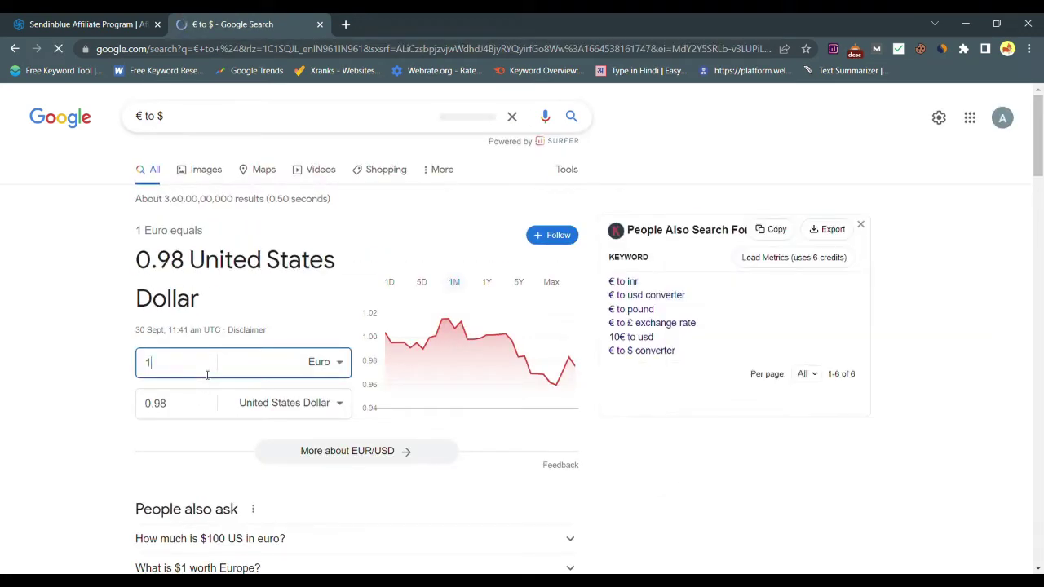
key(BackSpace)
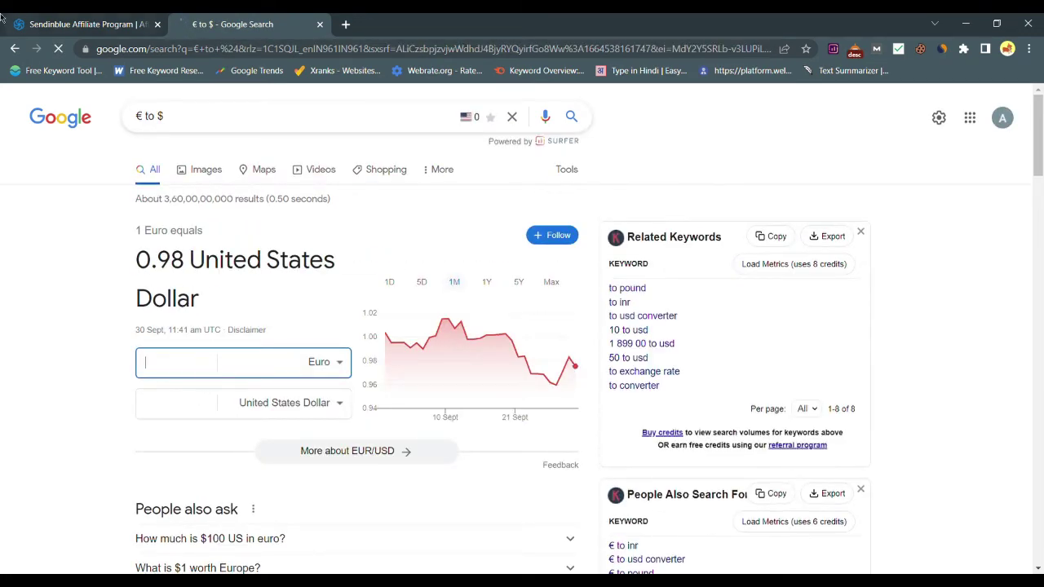
click(1, 16)
scroll(386, 320, up, 1)
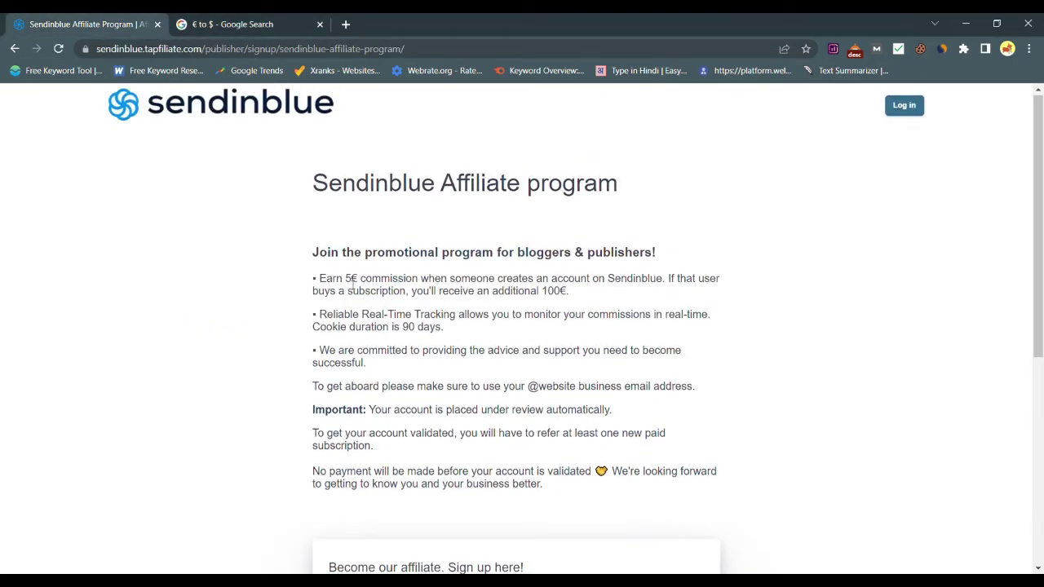
Review the 5€ commission and 100€ bonus amounts on the affiliate signup page.
drag(344, 279, 364, 287)
drag(542, 291, 568, 292)
click(669, 289)
scroll(727, 353, down, 5)
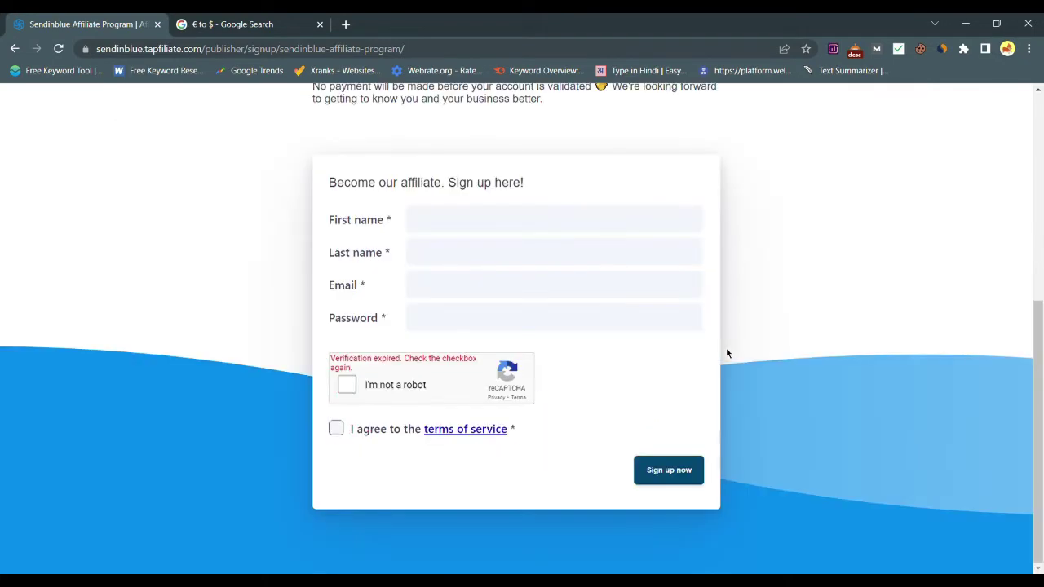
scroll(712, 233, up, 3)
scroll(571, 506, down, 4)
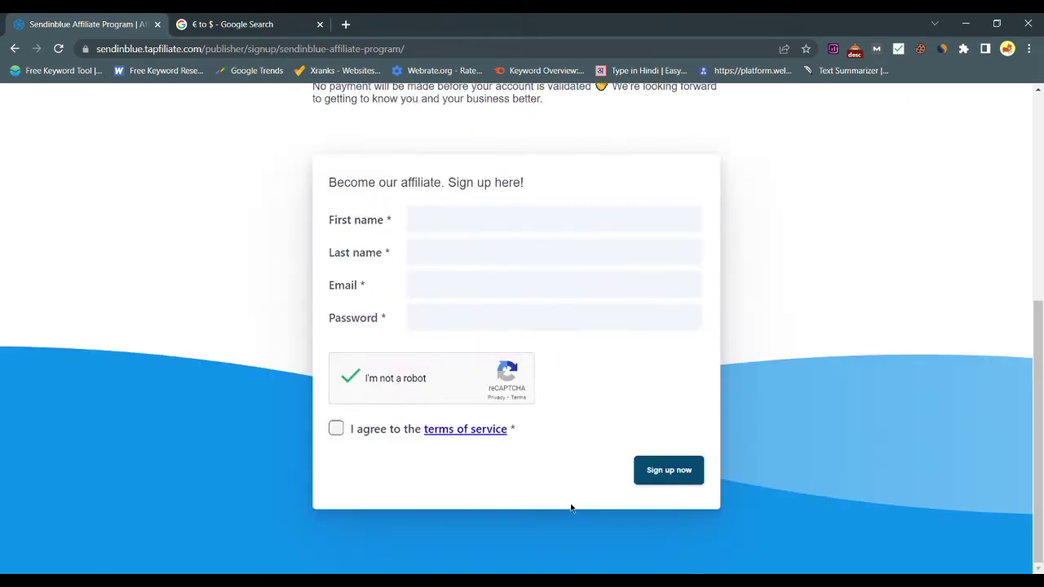
scroll(571, 505, up, 1)
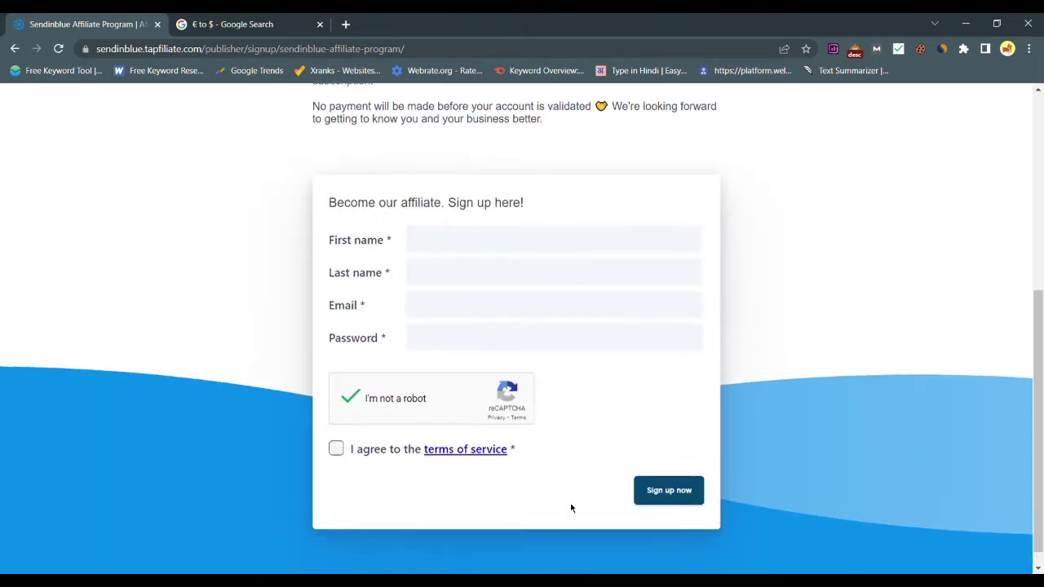
Enter the first name, last name, email and password, accept the terms, and submit the signup.
click(516, 253)
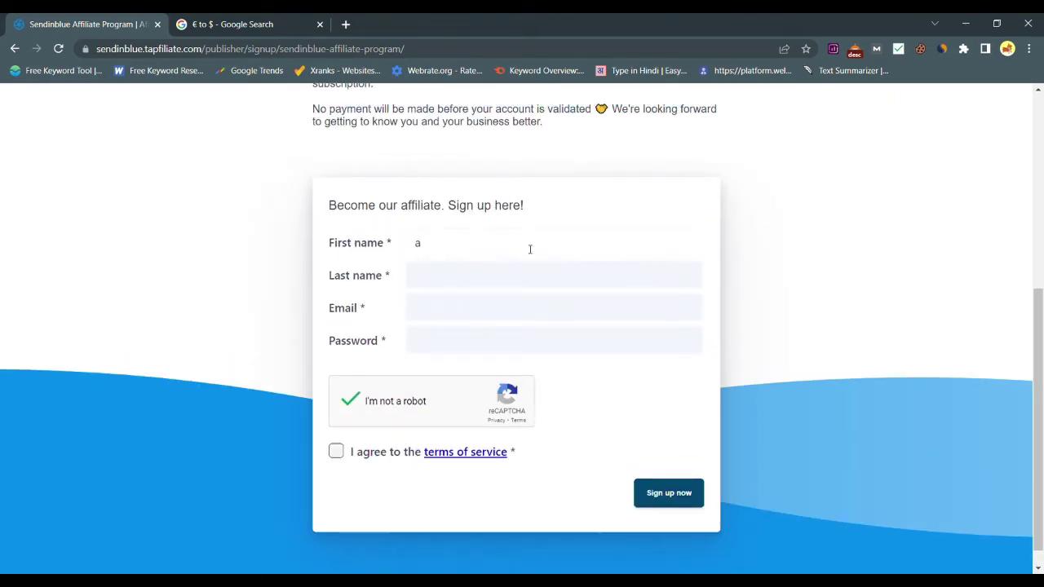
click(507, 292)
text(kumar)
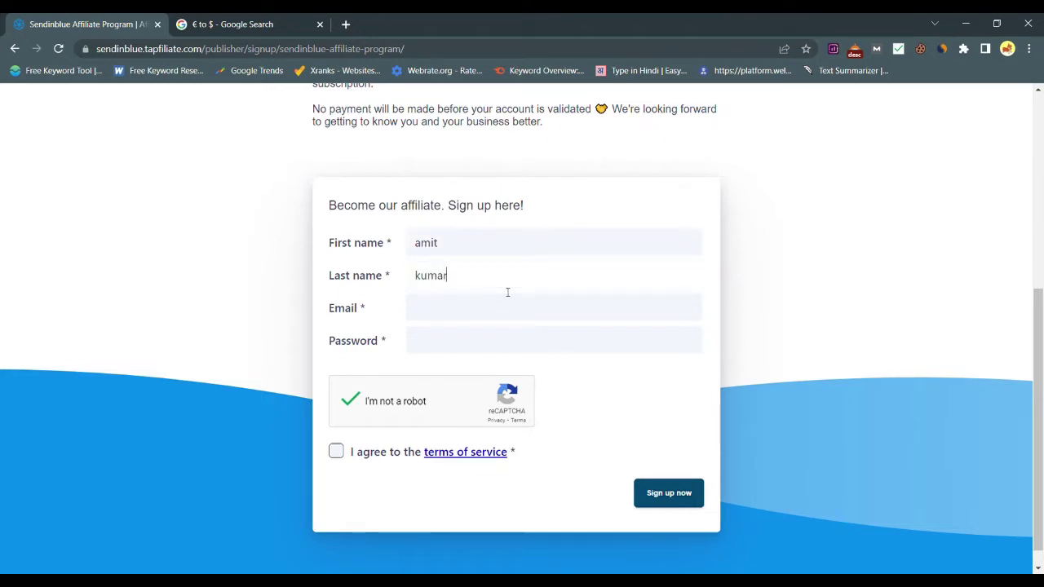
click(506, 322)
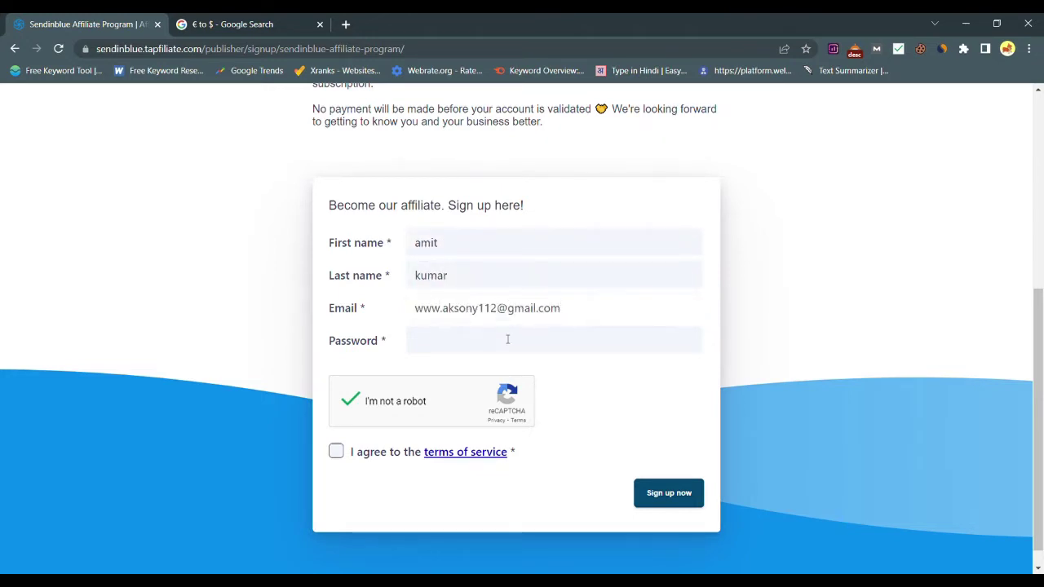
click(508, 339)
key(ctrl+v)
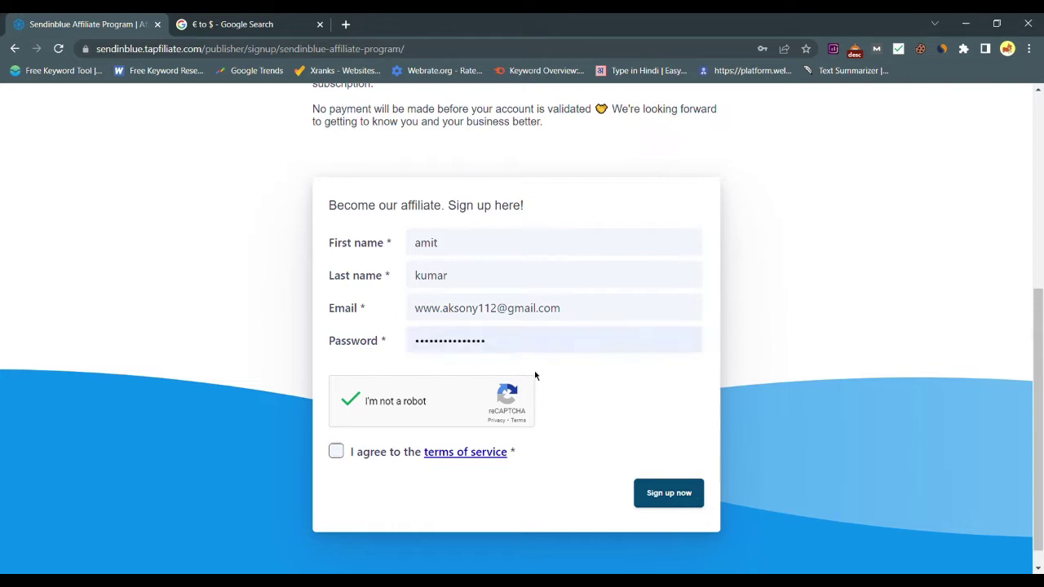
click(336, 452)
click(670, 494)
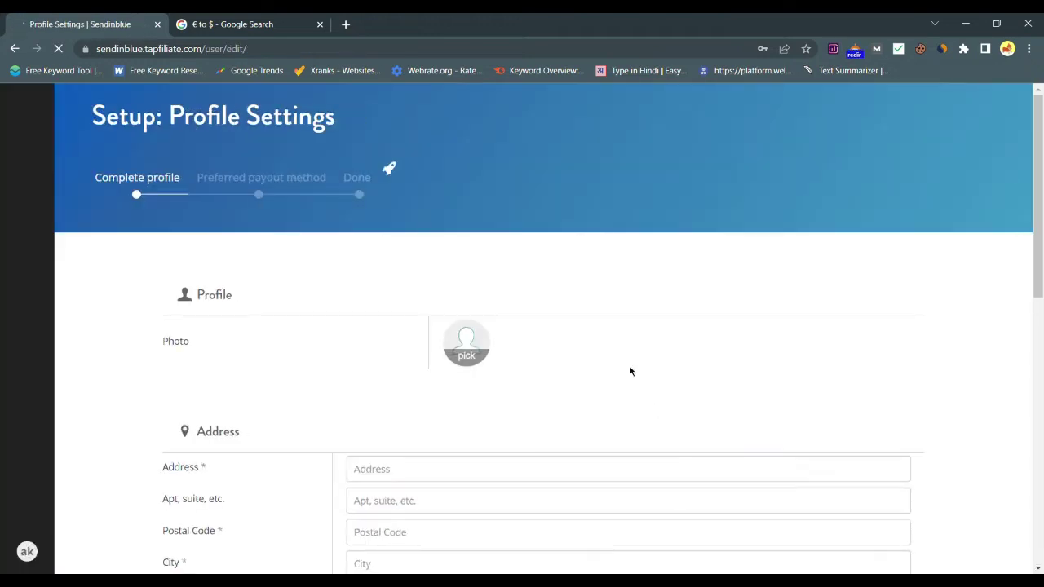
Open the profile photo upload and close it without adding a photo.
scroll(630, 371, down, 3)
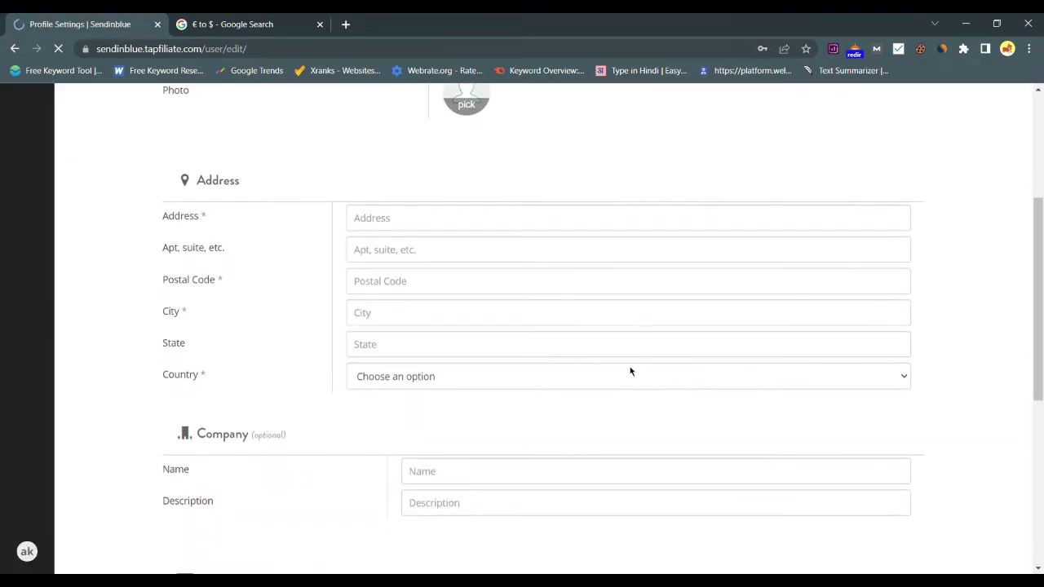
scroll(629, 371, up, 3)
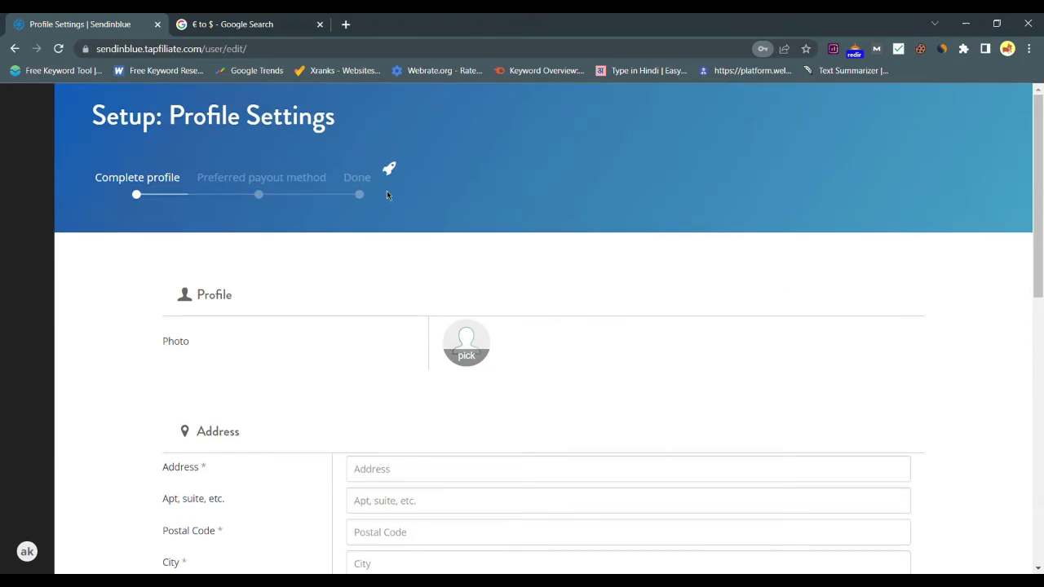
scroll(473, 301, down, 1)
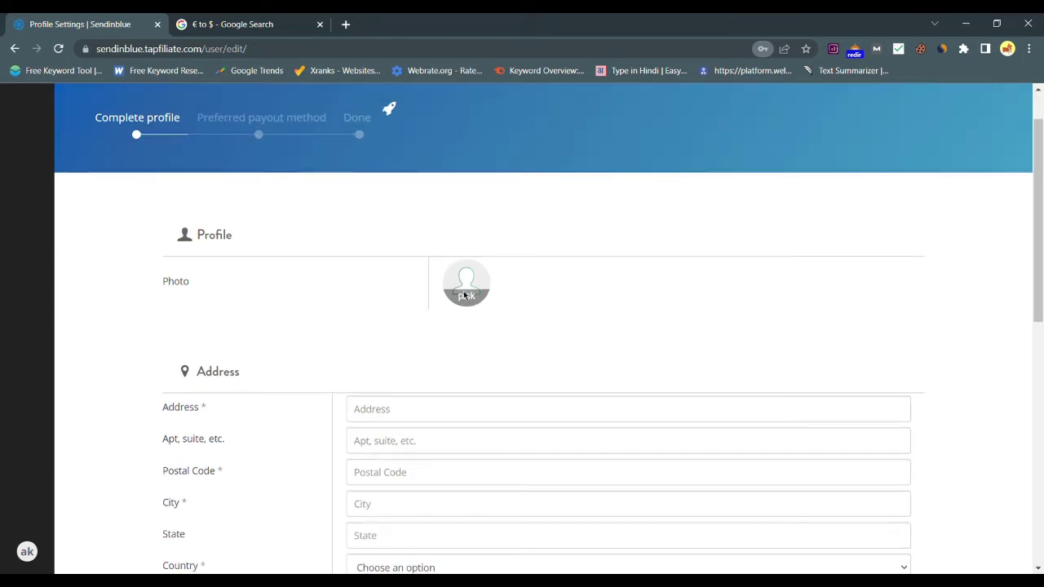
click(473, 295)
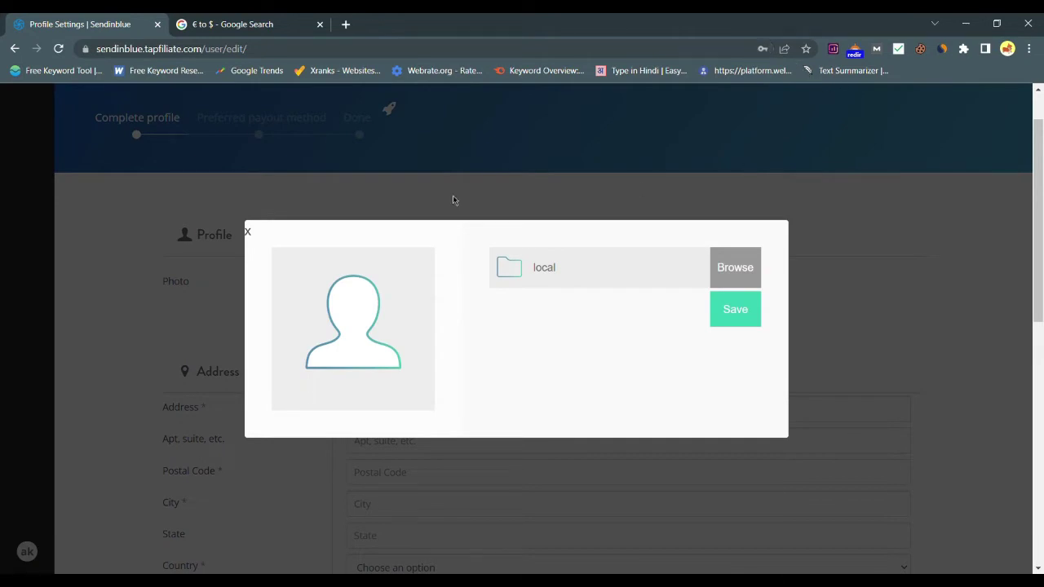
click(250, 233)
scroll(274, 403, down, 3)
scroll(456, 422, down, 5)
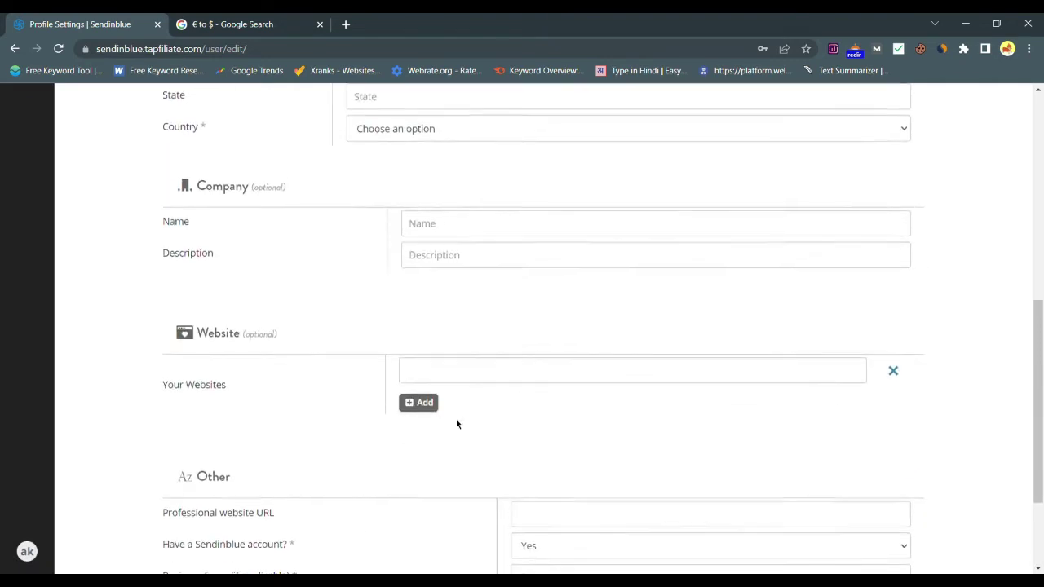
scroll(456, 421, up, 1)
scroll(456, 423, up, 10)
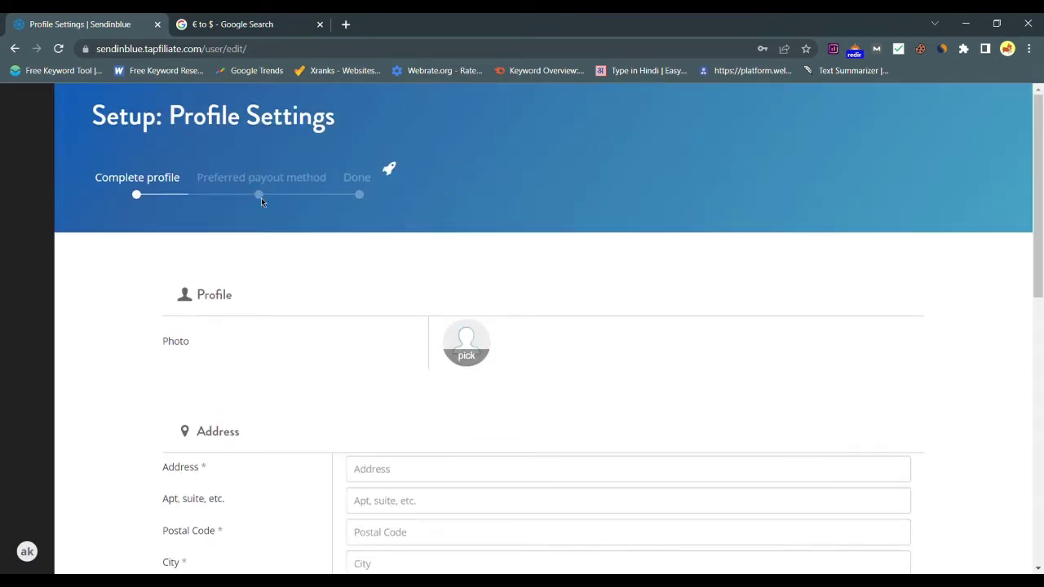
scroll(471, 573, down, 2)
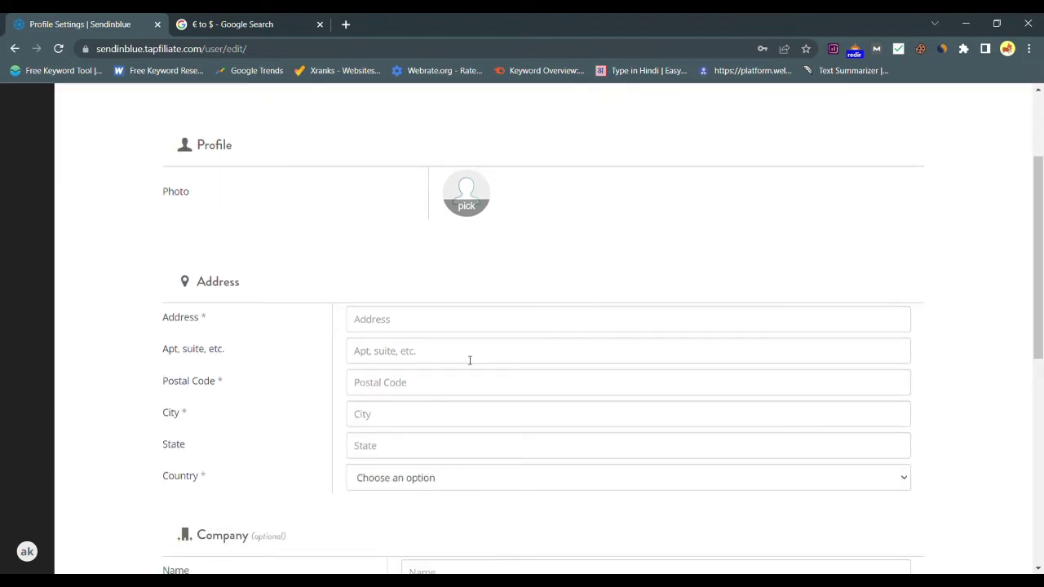
Fill street address 'hello world', suite 'hello woe', postal code 11223344 and city 'hello world'.
click(486, 322)
text(hell)
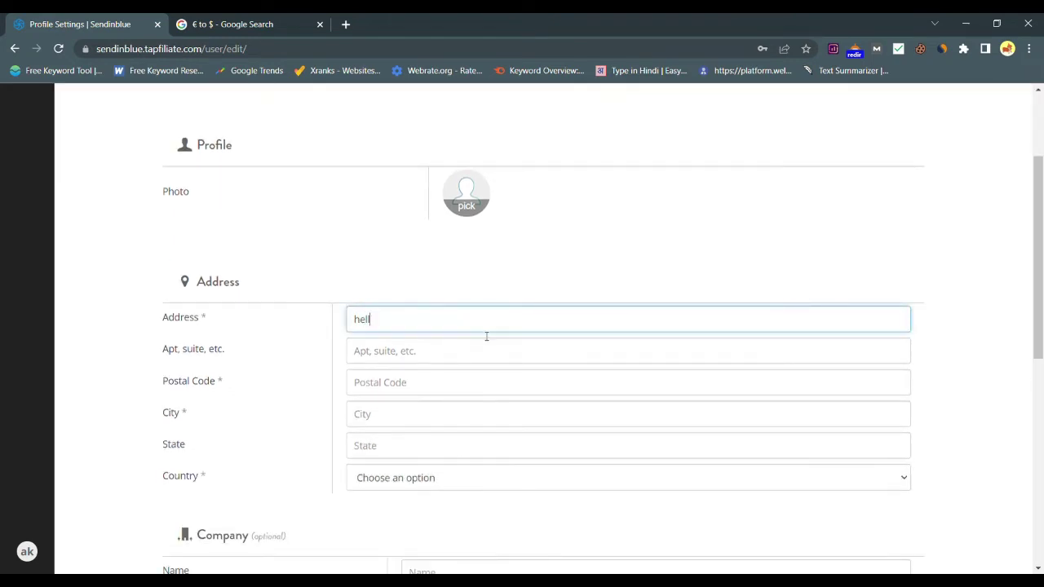
text(o world)
click(483, 352)
text(hello woe)
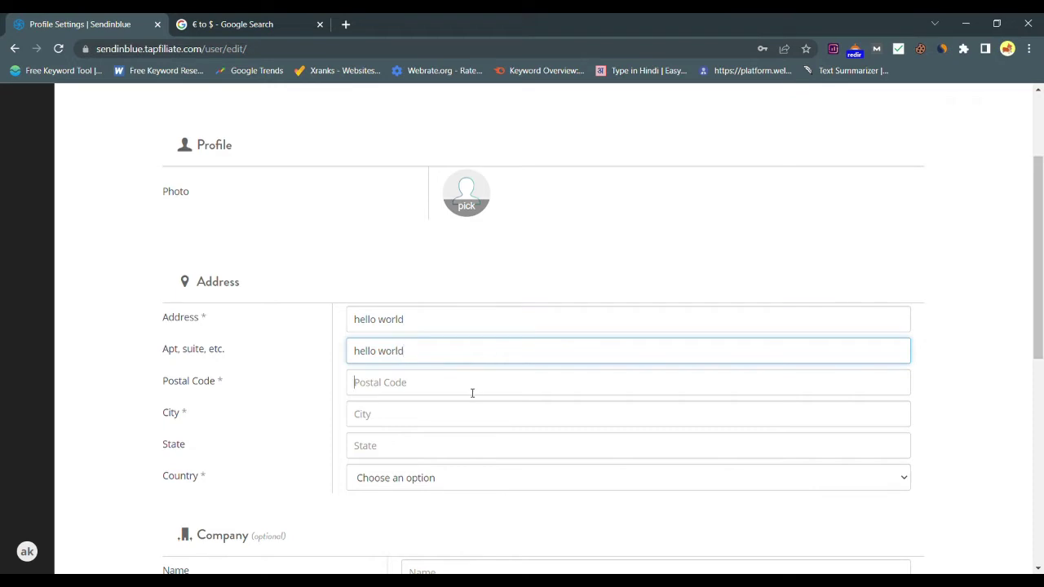
click(471, 393)
text(11223344)
click(467, 423)
text(hello w)
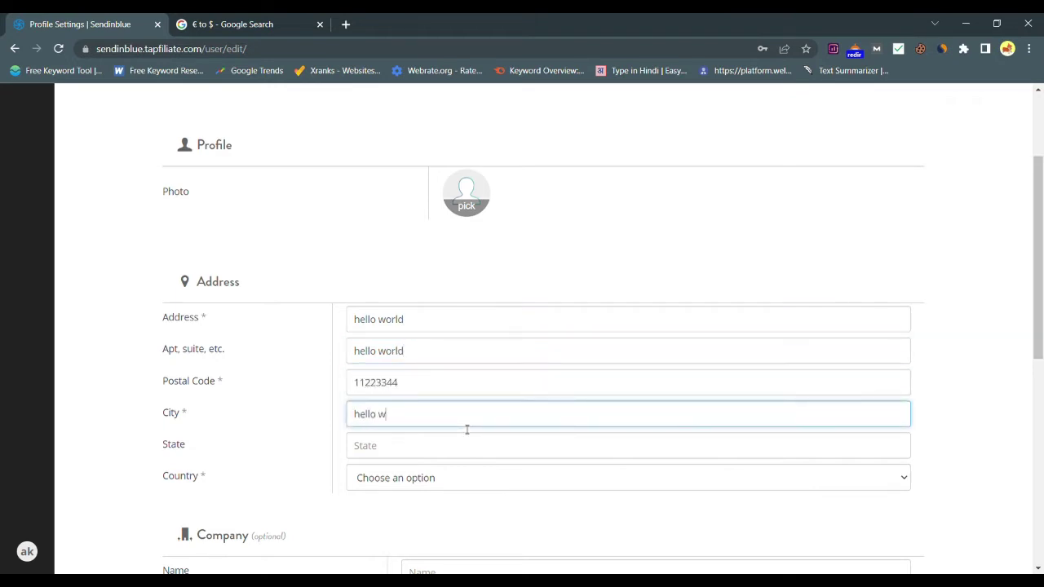
text(orld)
Enter the state 'delho' and set the country to India.
click(471, 460)
text(delho)
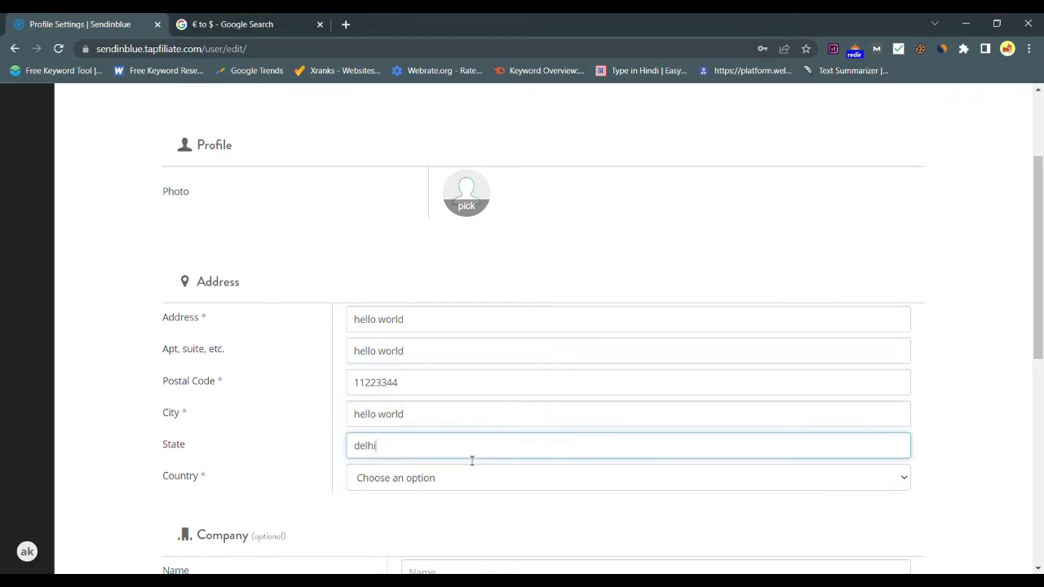
key(Tab)
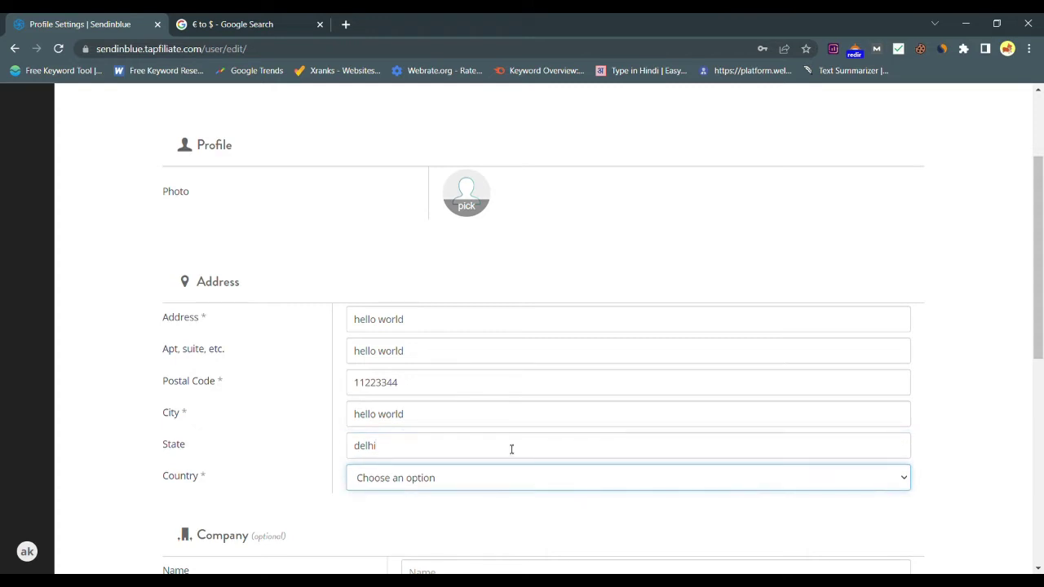
key(i)
key(Down)
scroll(477, 367, down, 3)
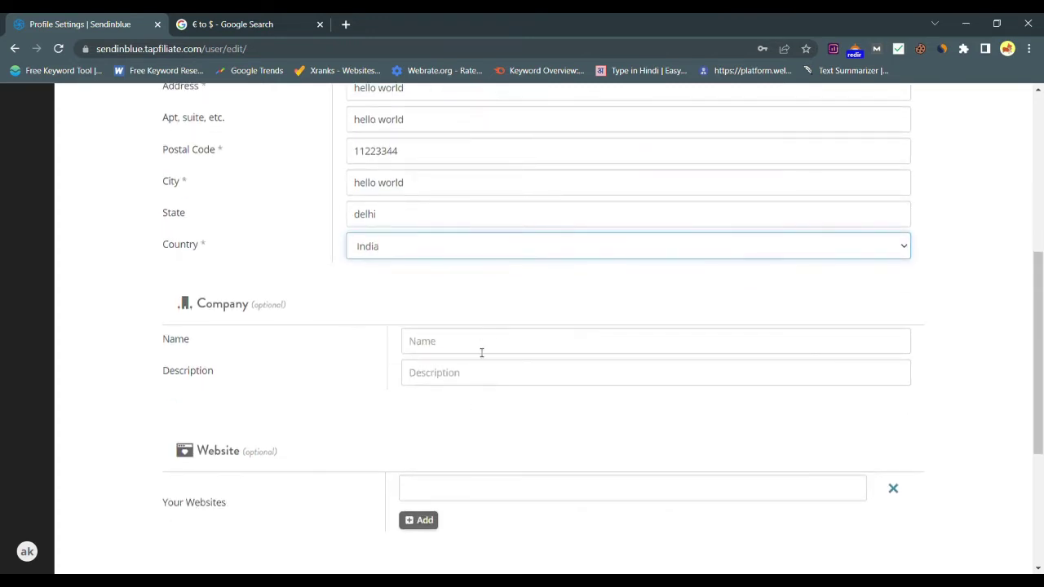
click(481, 351)
scroll(381, 386, down, 3)
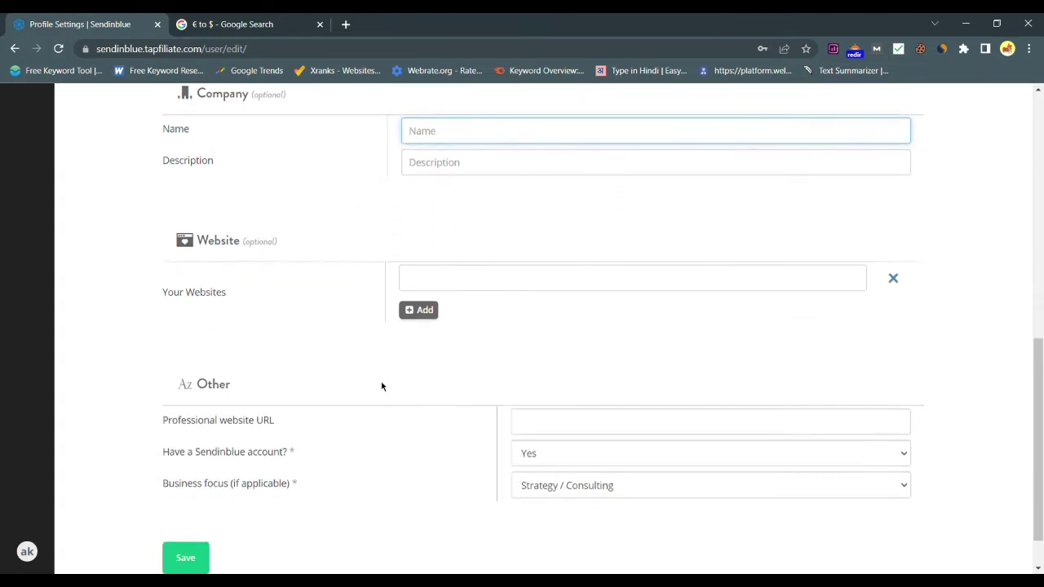
click(454, 278)
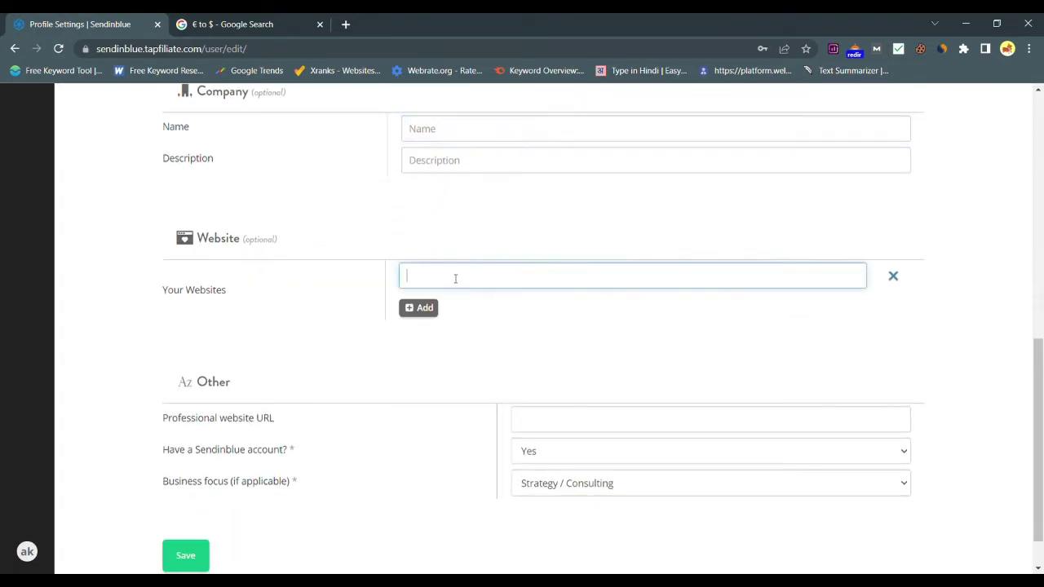
text(www.youtur)
text(.com)
scroll(491, 373, down, 1)
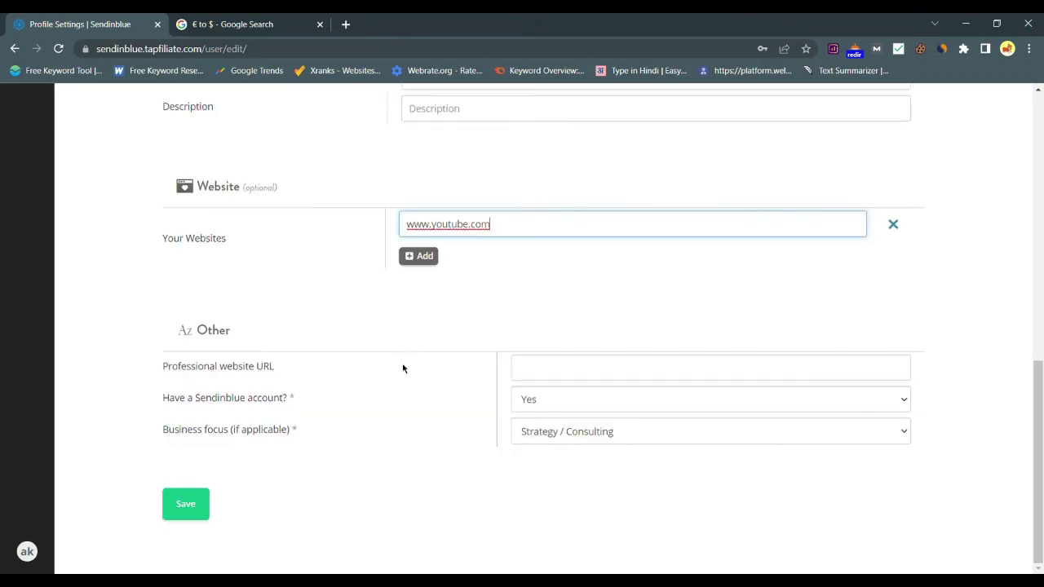
click(547, 368)
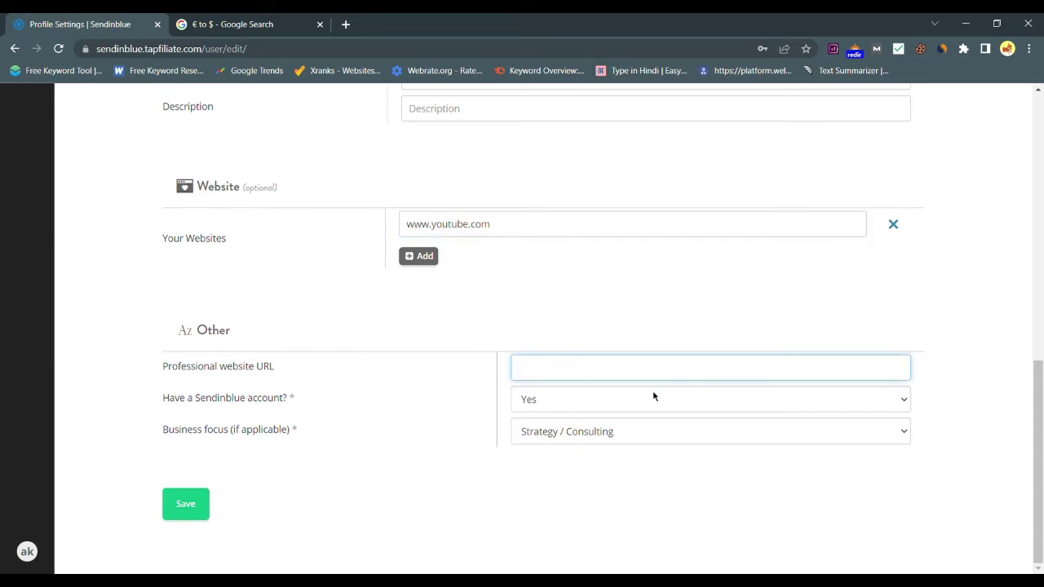
text(www)
text(.d)
text(acebbo)
text(ook.com/)
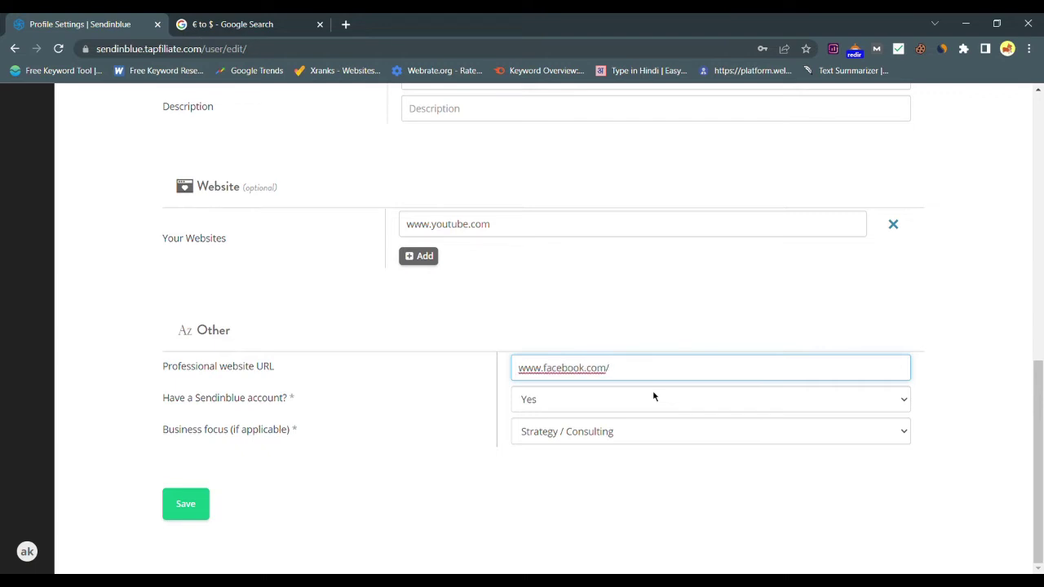
key(BackSpace)
key(Tab)
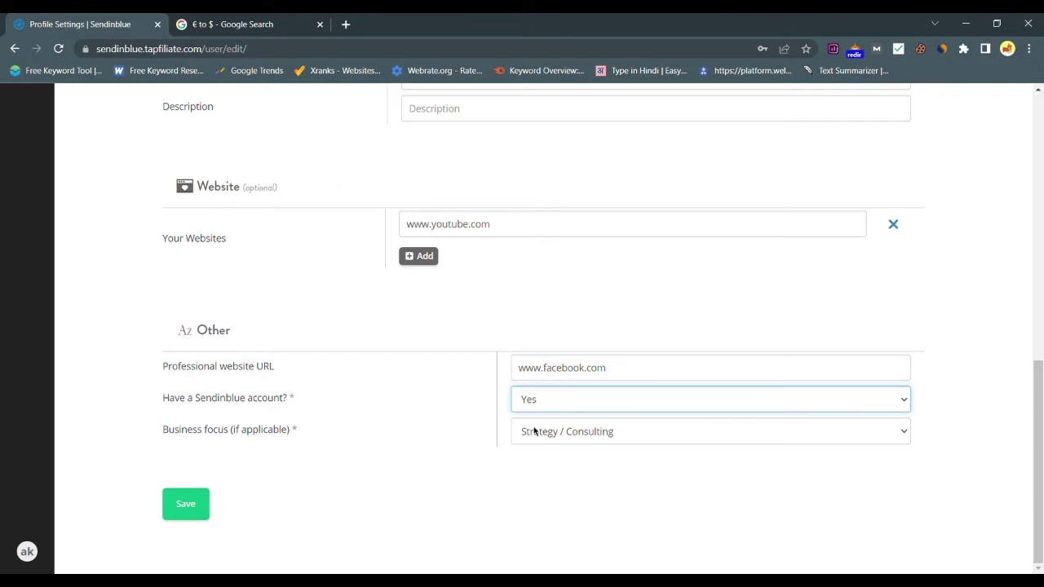
key(Down)
key(Tab)
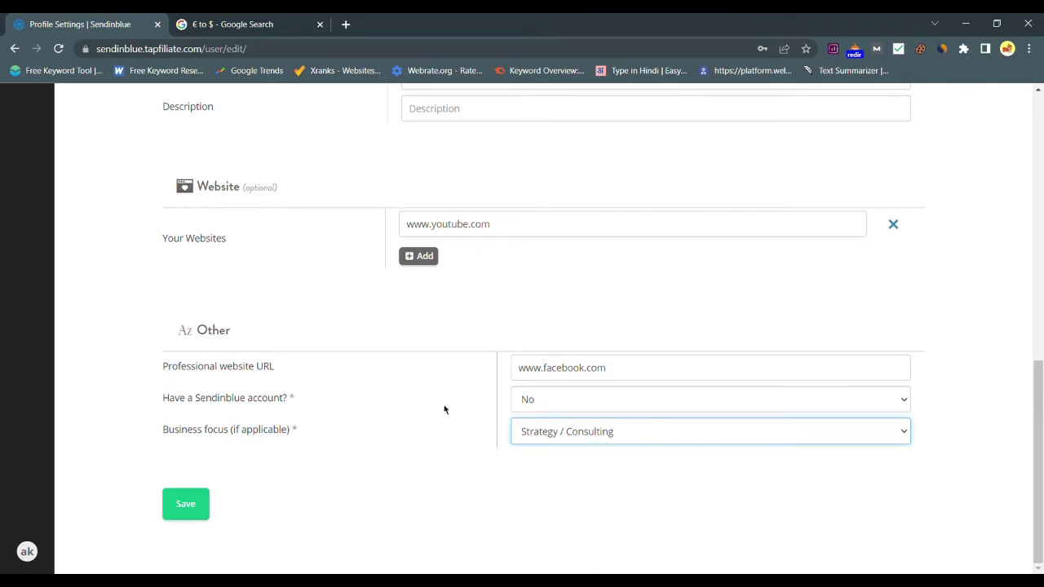
click(186, 503)
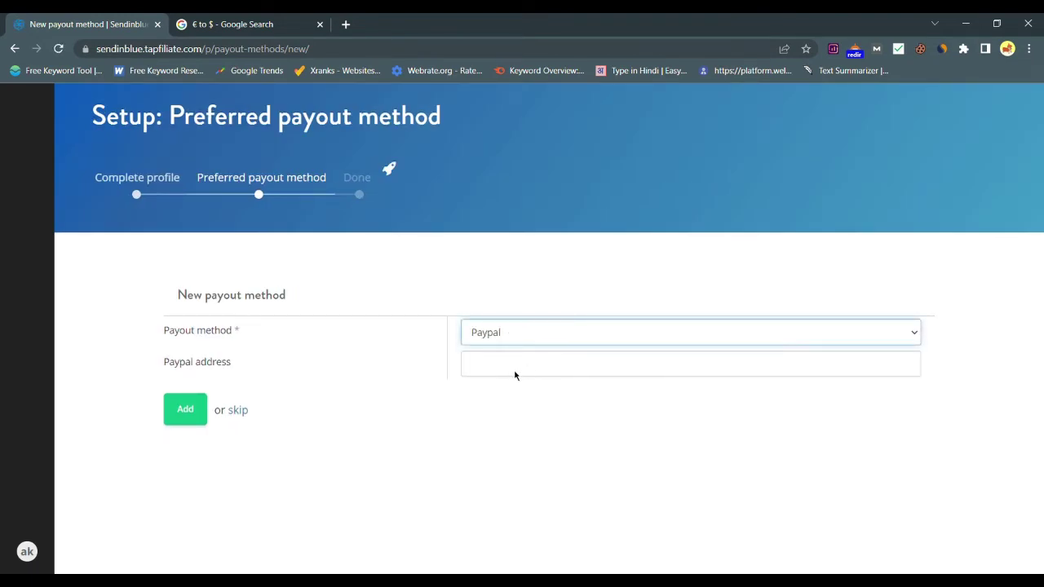
Try Bank (International), switch back to Paypal, then skip the payout method setup.
key(Down)
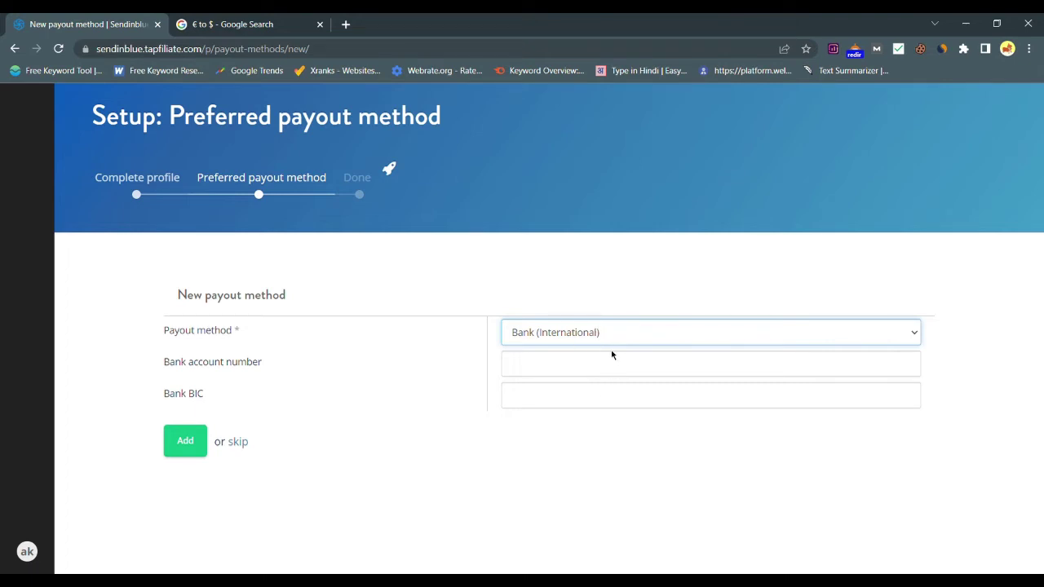
click(611, 355)
click(574, 373)
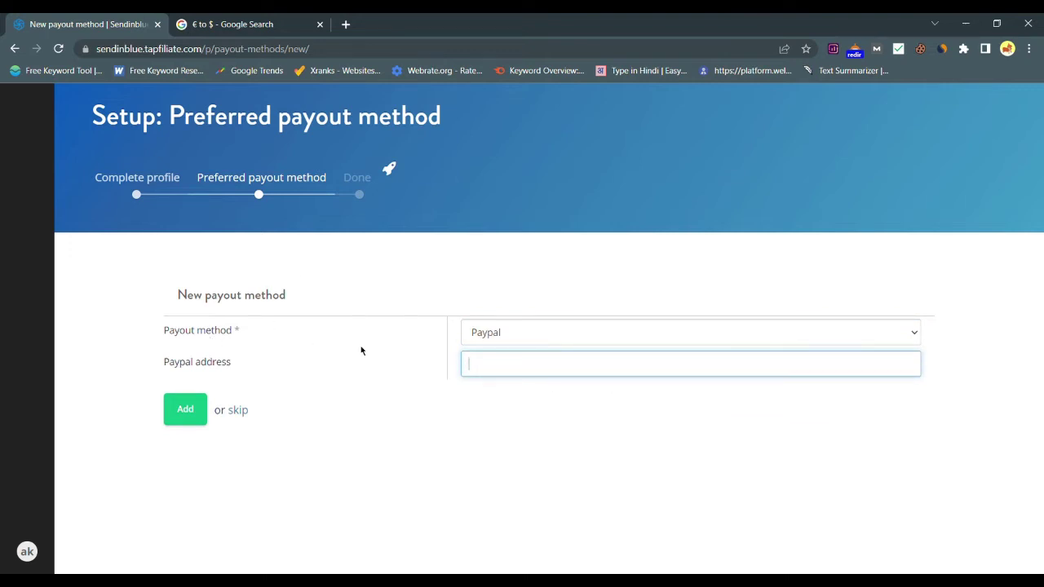
click(242, 414)
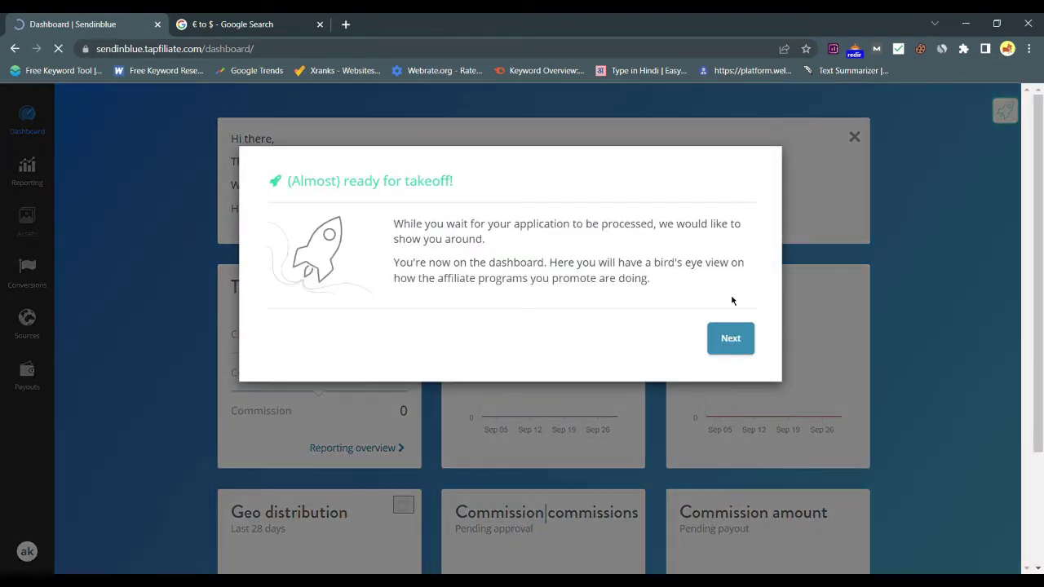
Advance through the Assets, Conversions & Commissions and Sources tour steps and dismiss 'Orbit Completed!'.
click(732, 334)
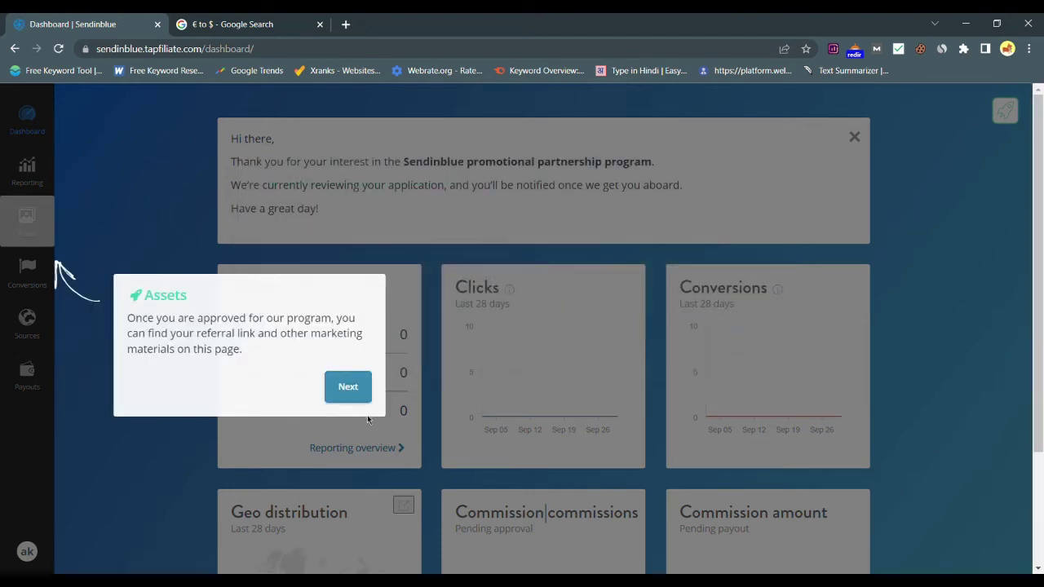
click(345, 387)
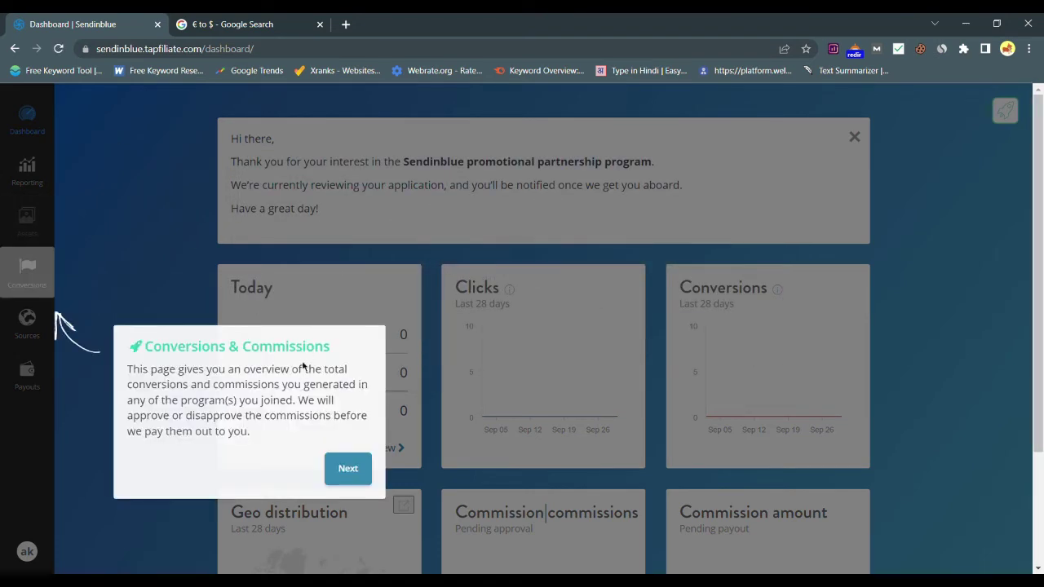
click(367, 463)
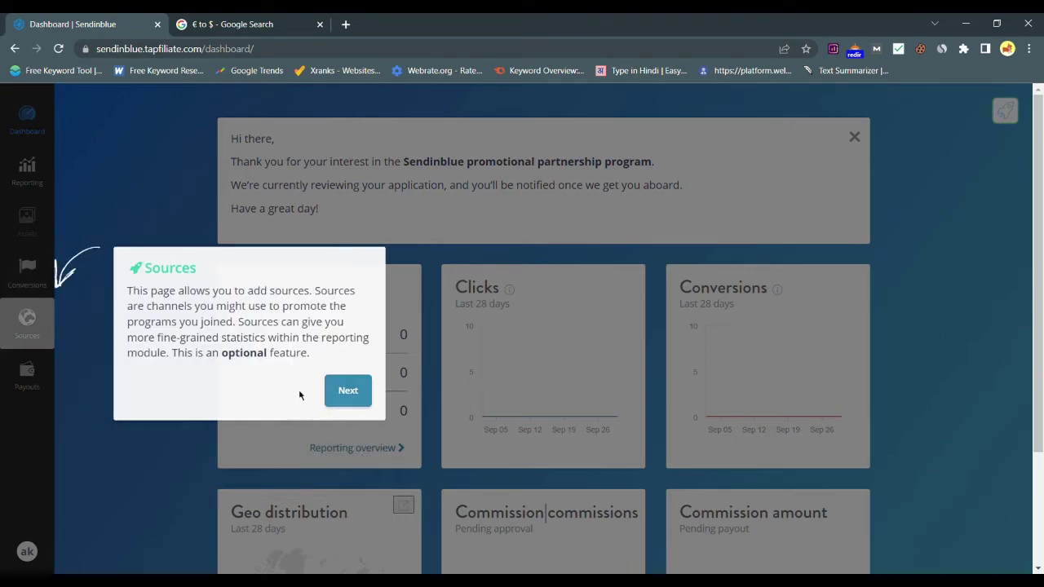
click(369, 405)
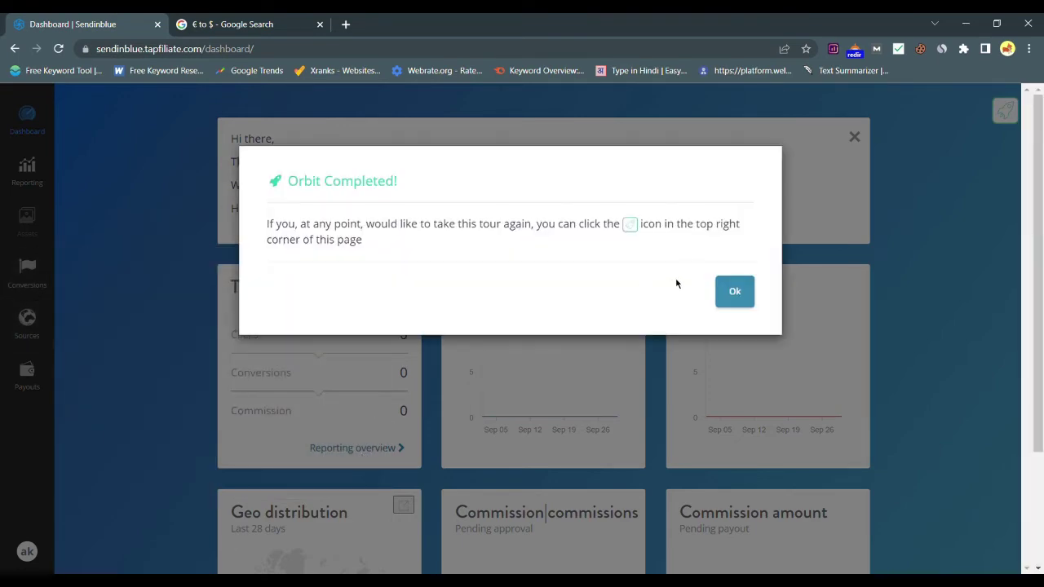
click(742, 299)
scroll(815, 298, down, 2)
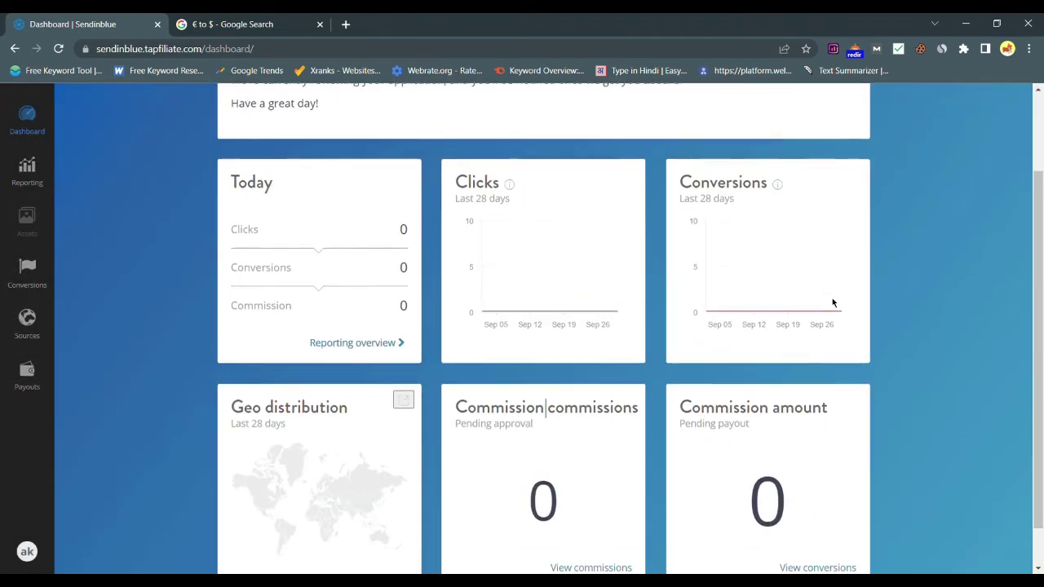
scroll(833, 302, up, 2)
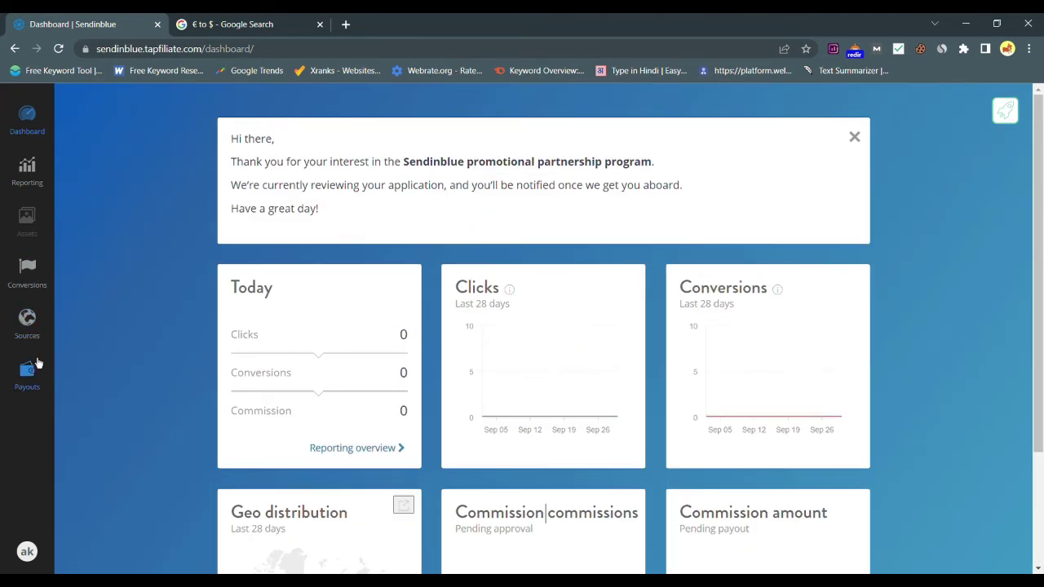
click(29, 173)
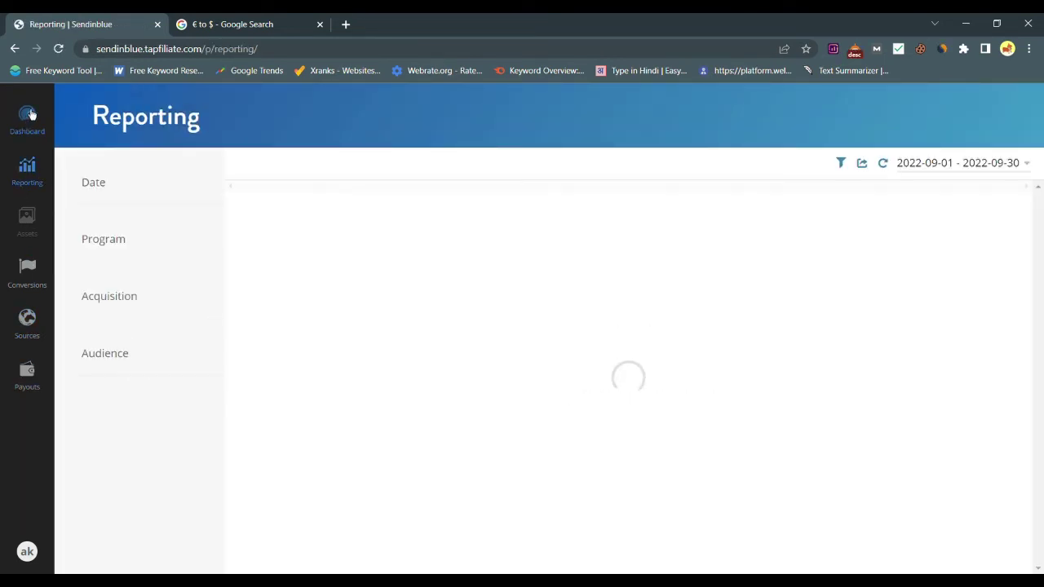
scroll(166, 415, down, 1)
scroll(423, 504, down, 5)
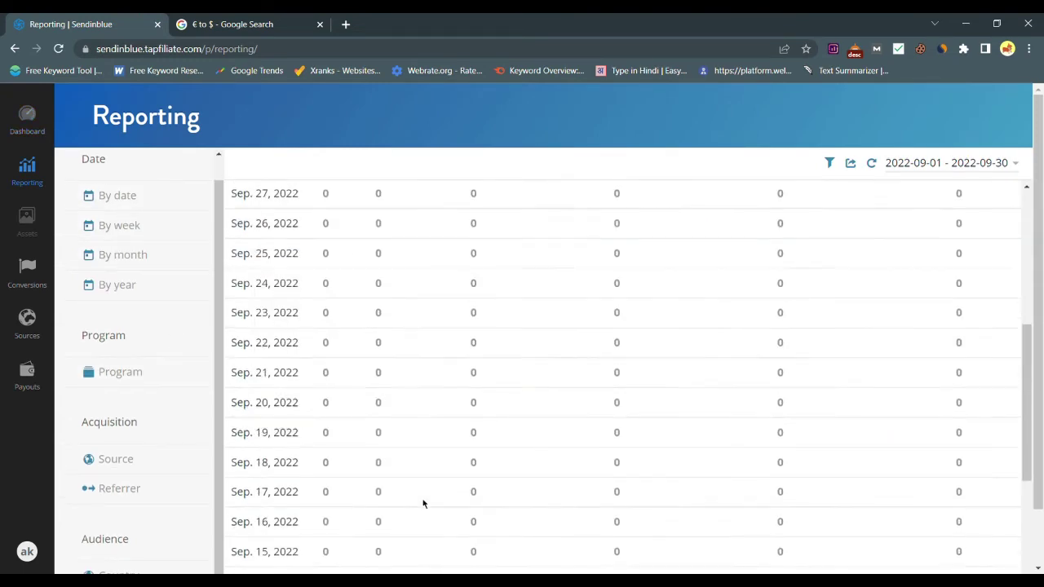
scroll(423, 504, down, 4)
scroll(423, 504, up, 8)
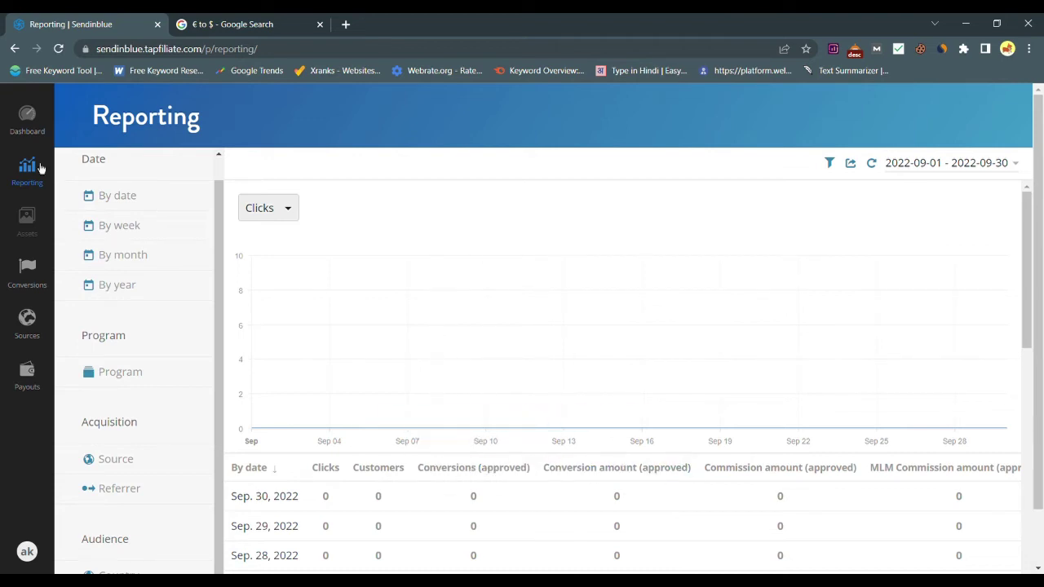
click(29, 123)
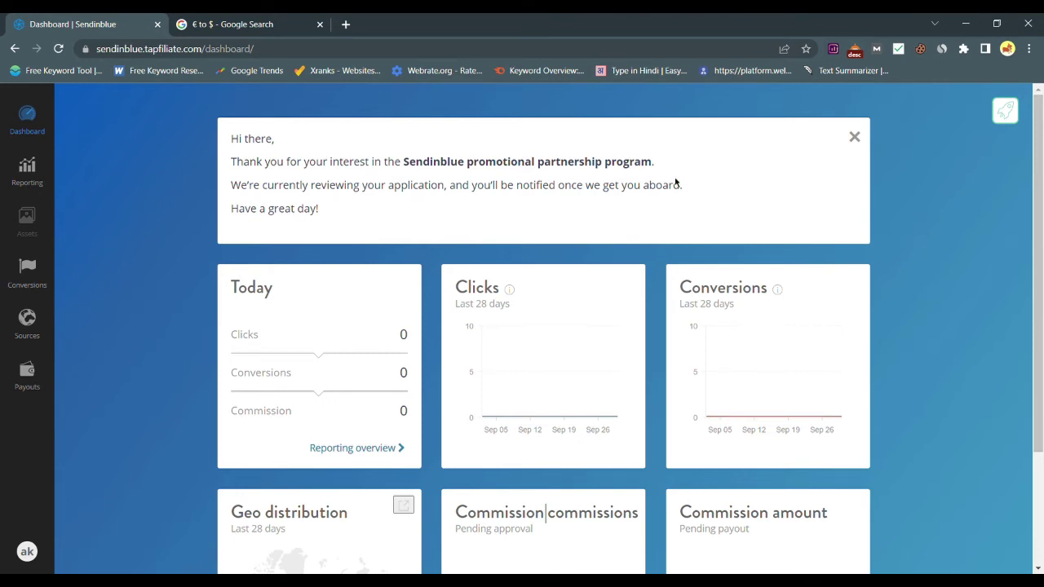
Look over the dashboard cards, then go to Payouts from the left sidebar.
scroll(700, 322, down, 2)
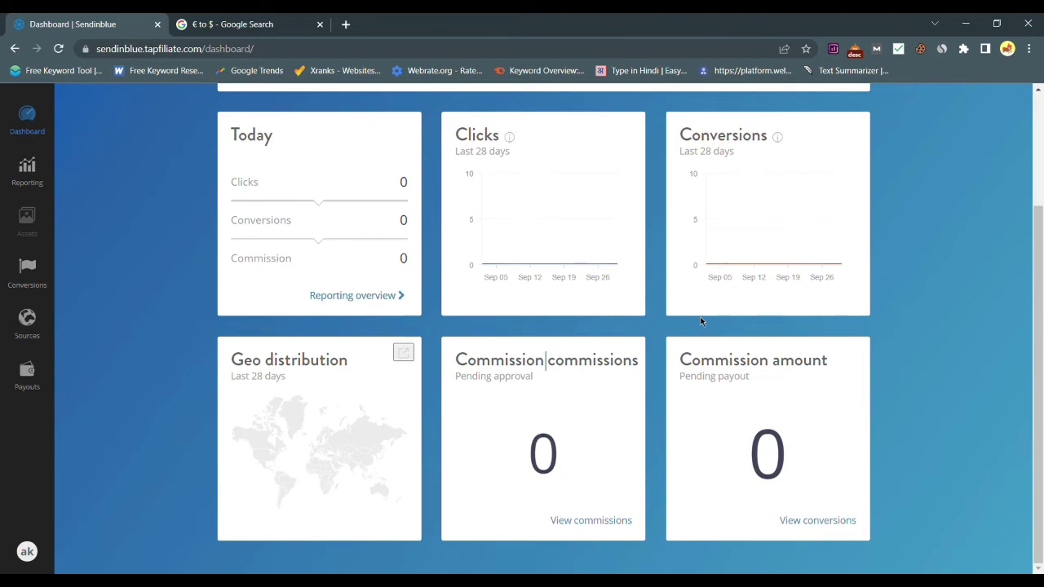
scroll(699, 322, up, 2)
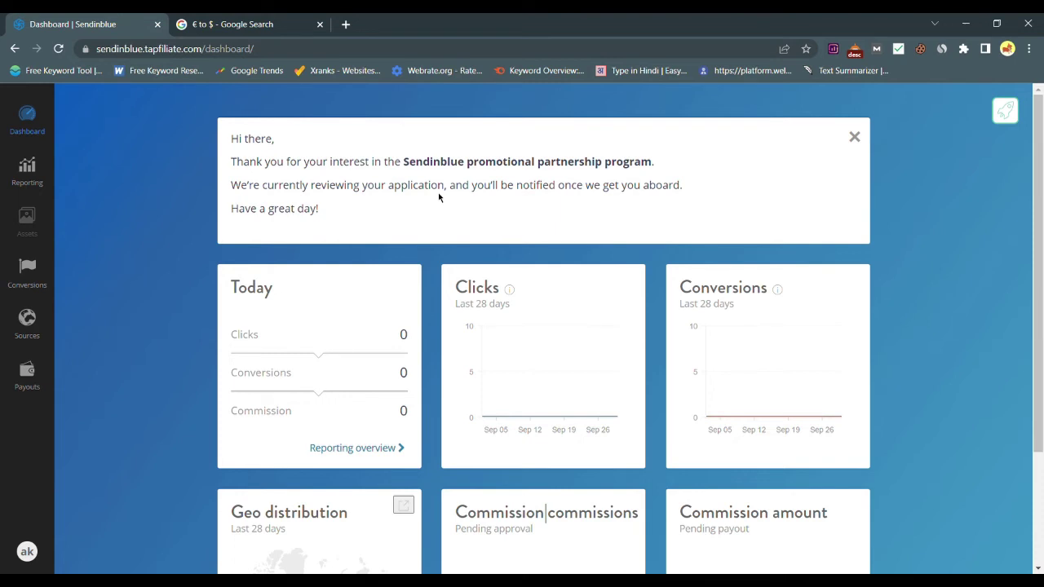
scroll(439, 197, down, 1)
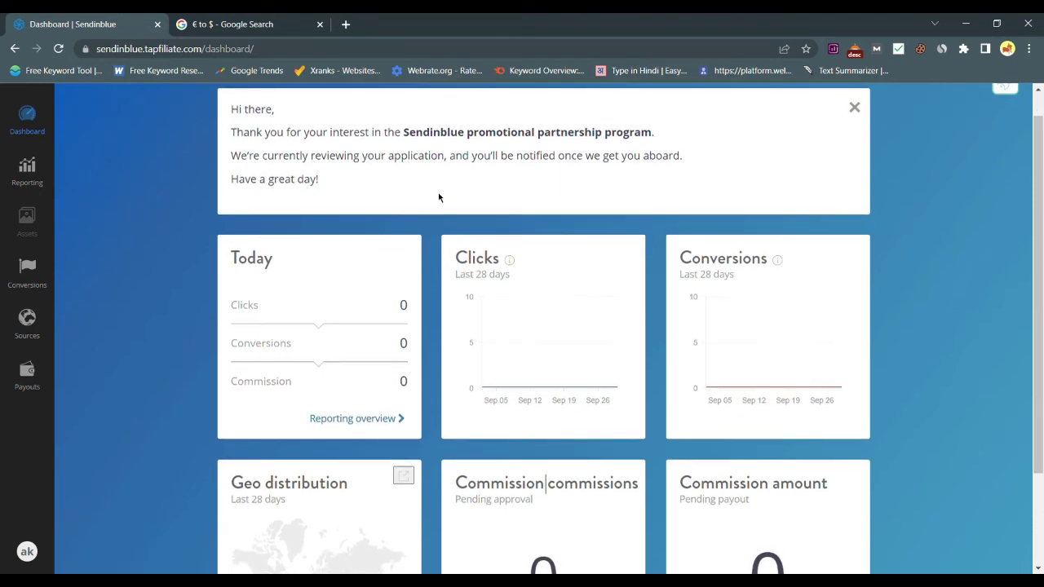
scroll(439, 197, up, 1)
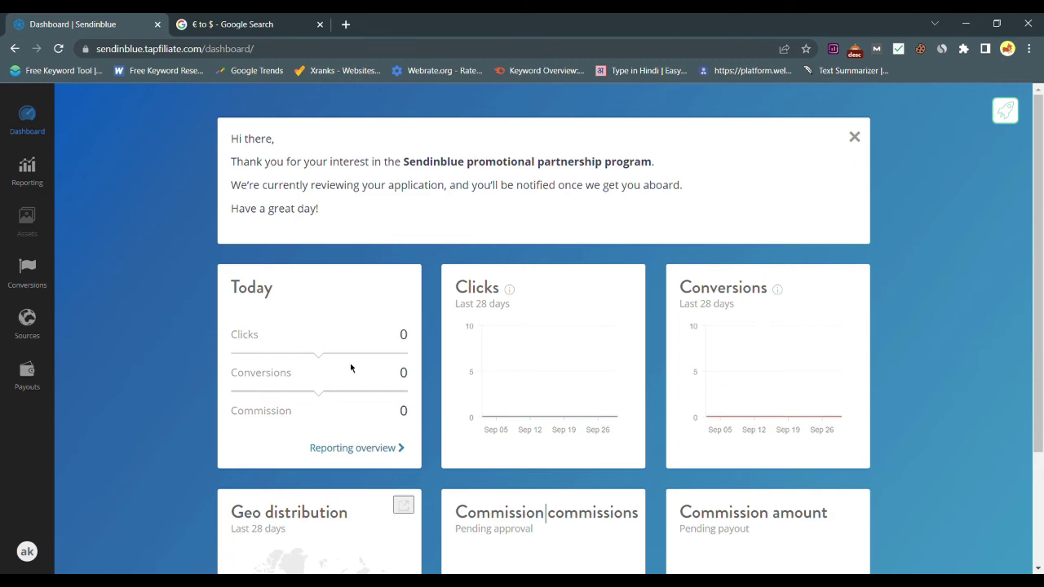
scroll(350, 365, down, 3)
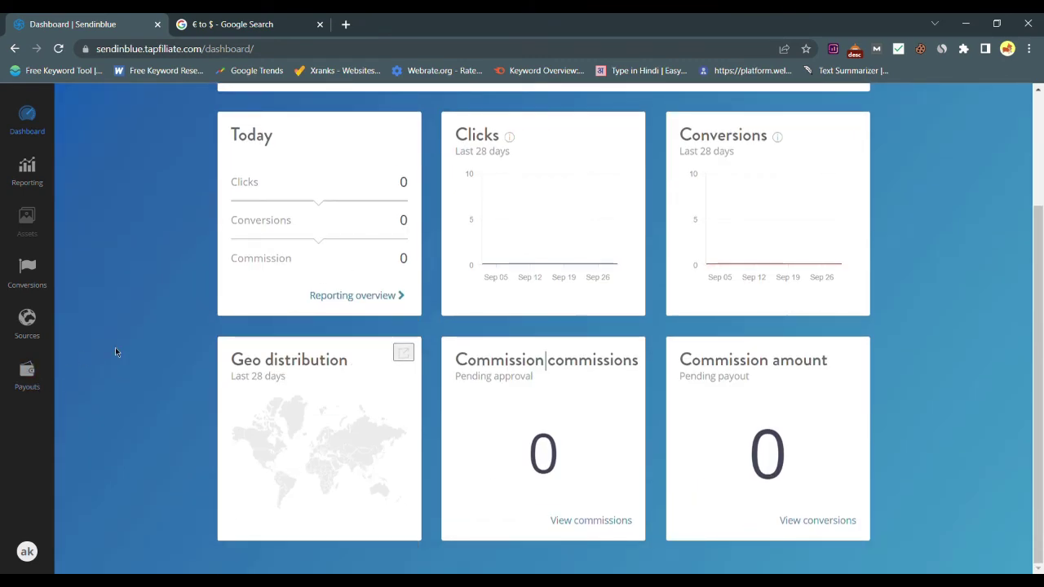
scroll(118, 359, up, 3)
click(40, 380)
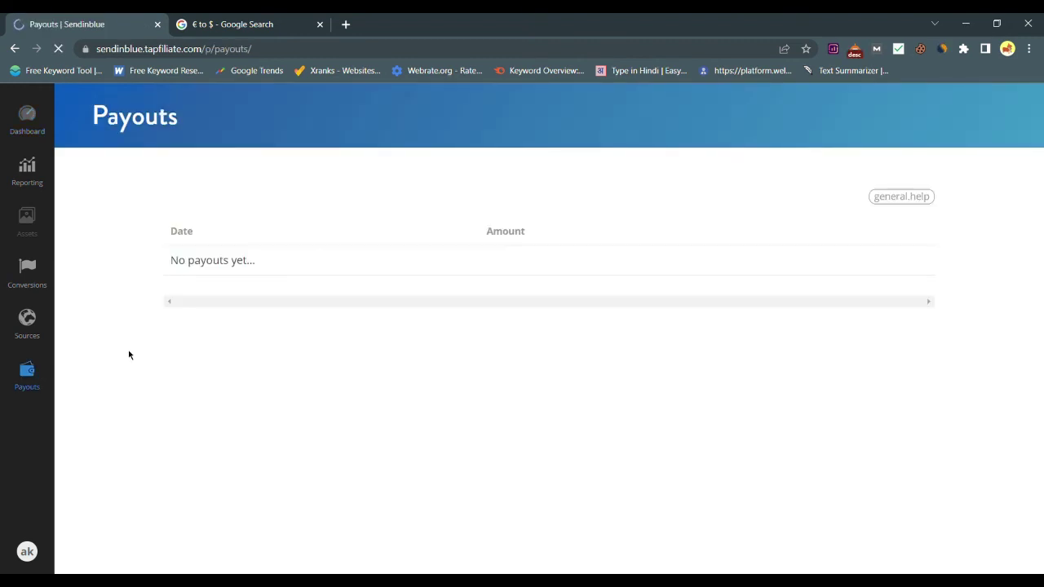
Return to the dashboard and check its cards still show zero clicks, conversions and commissions.
click(26, 145)
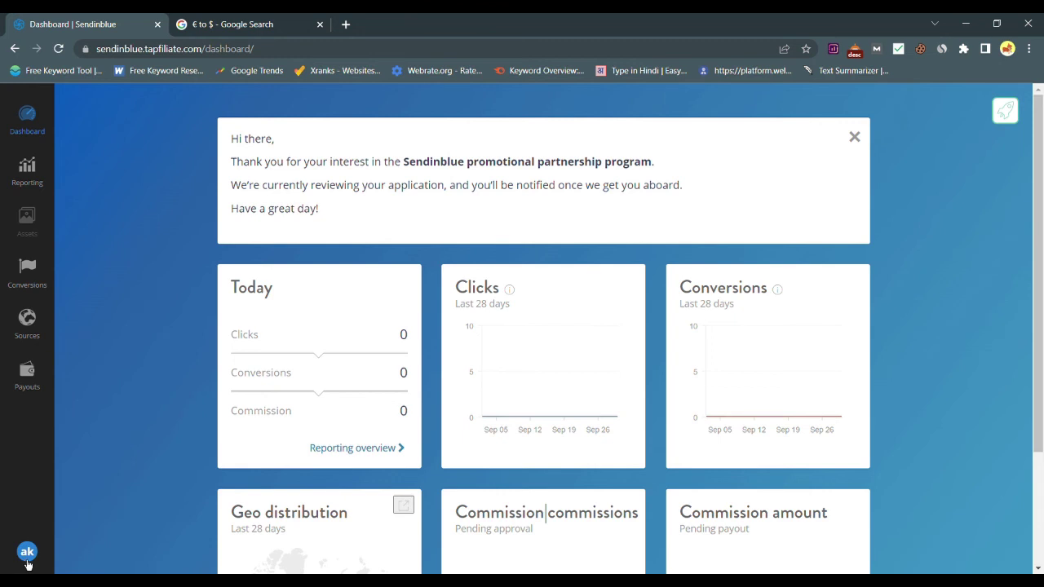
scroll(488, 237, down, 2)
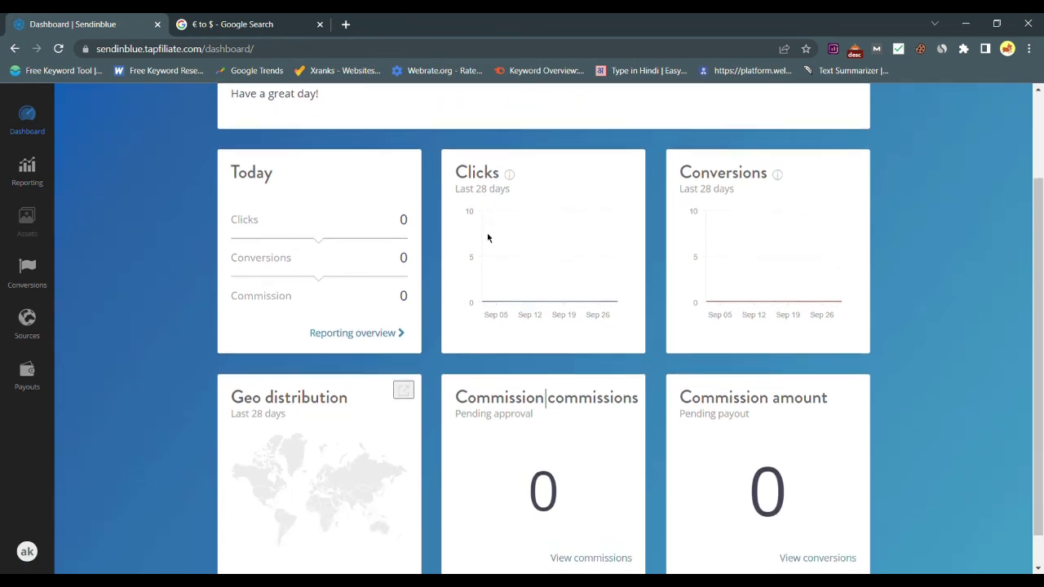
scroll(488, 237, up, 2)
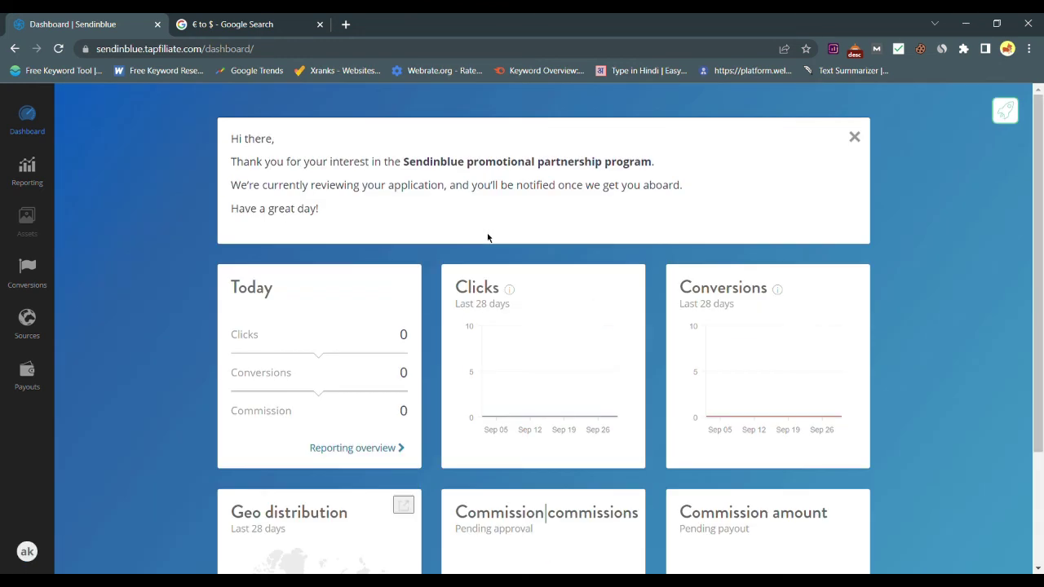